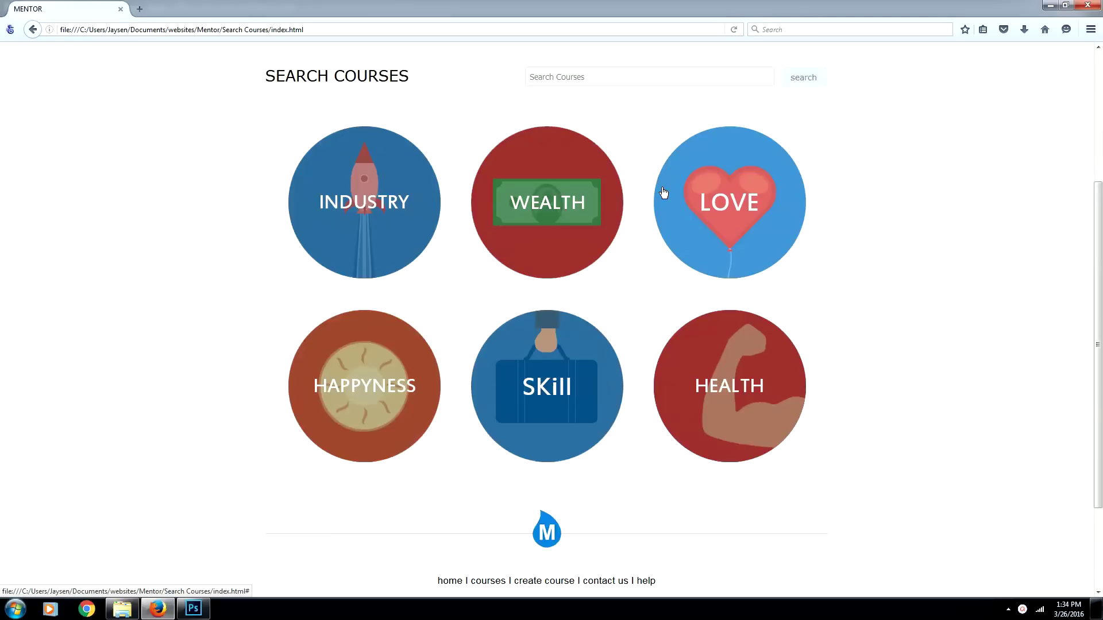
# Switch from the Firefox course page to the blank Untitled-1 document in Photoshop
pyautogui.hotkey('alt', 'Tab')
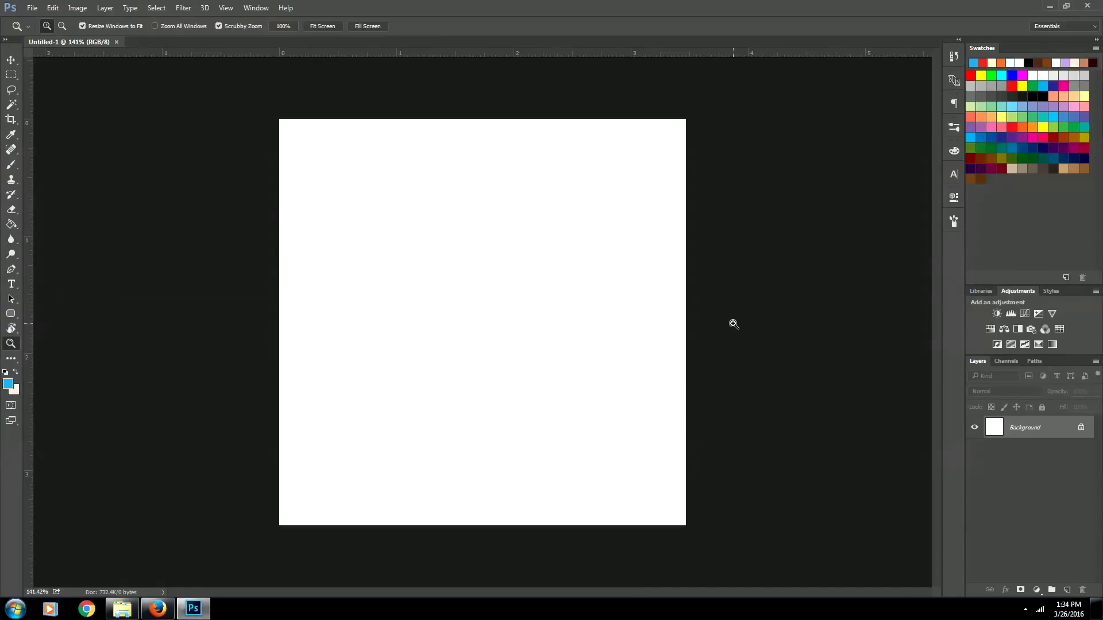
# On a new layer, make a large elliptical selection covering most of the canvas
pyautogui.click(1066, 590)
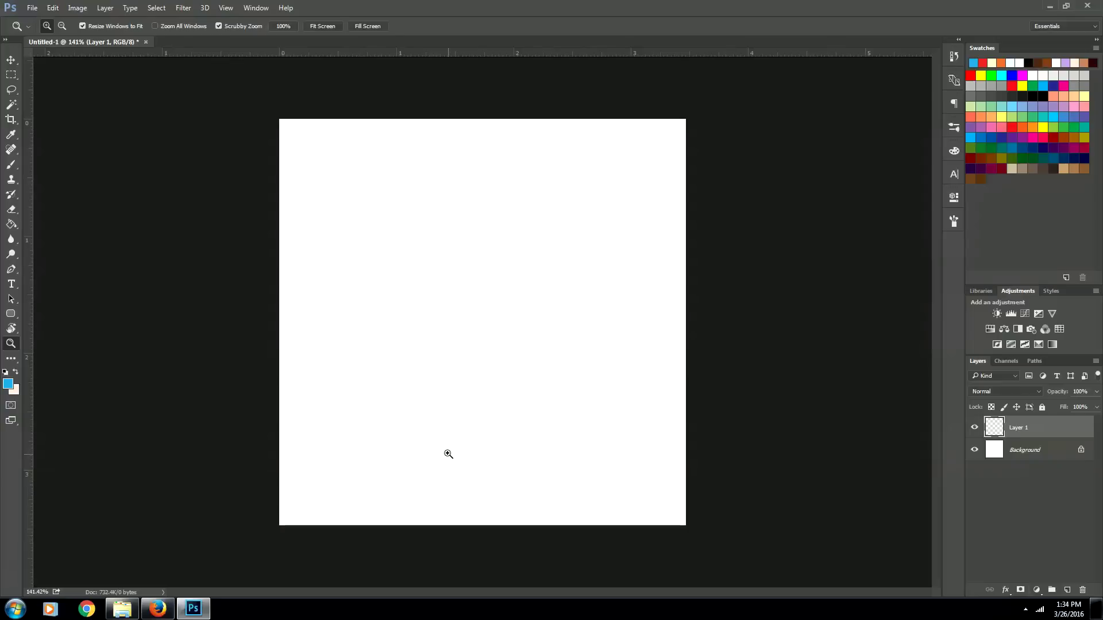
pyautogui.press('m')
pyautogui.moveTo(281, 120); pyautogui.dragTo(618, 413)
pyautogui.click(618, 413)
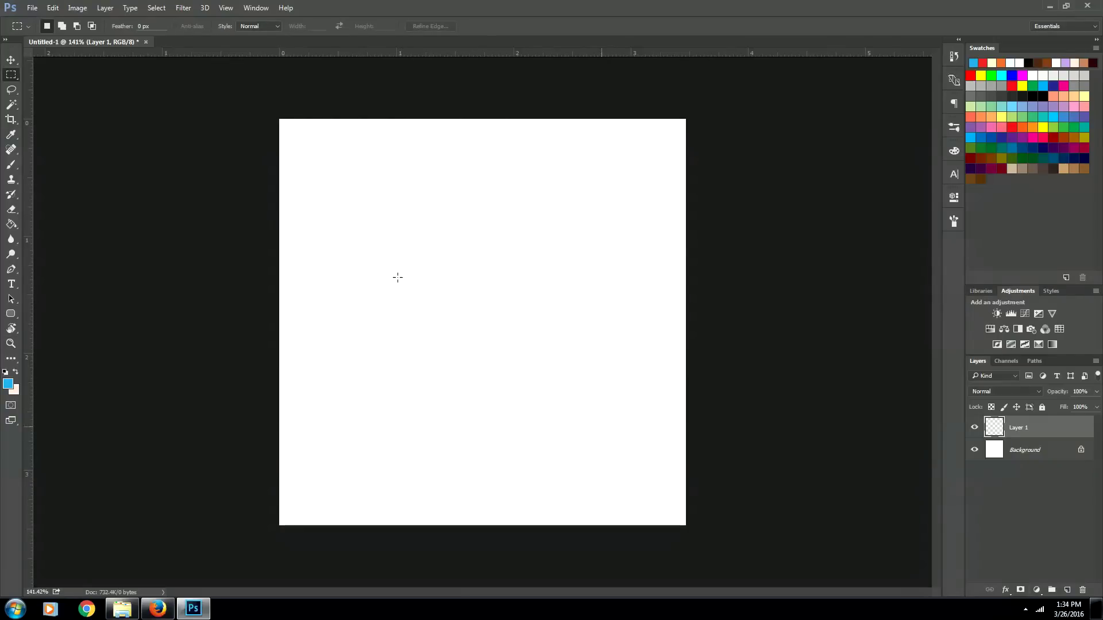
pyautogui.rightClick(8, 80)
pyautogui.click(84, 85)
pyautogui.moveTo(304, 133); pyautogui.dragTo(678, 515)
pyautogui.click(970, 76)
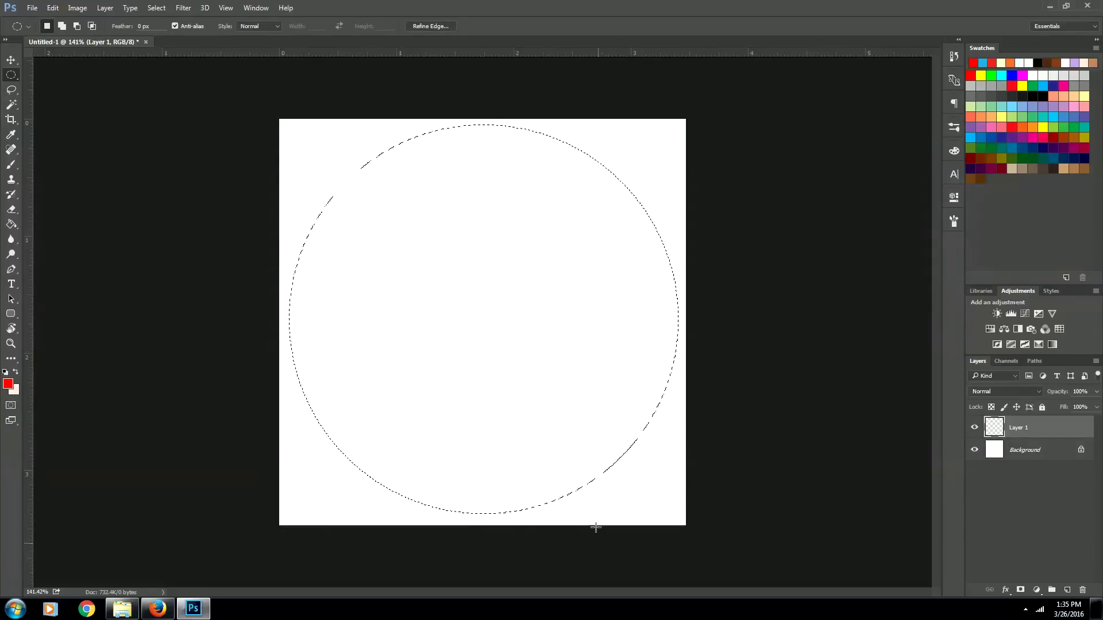
# Fill the circular selection with bright blue
pyautogui.click(8, 383)
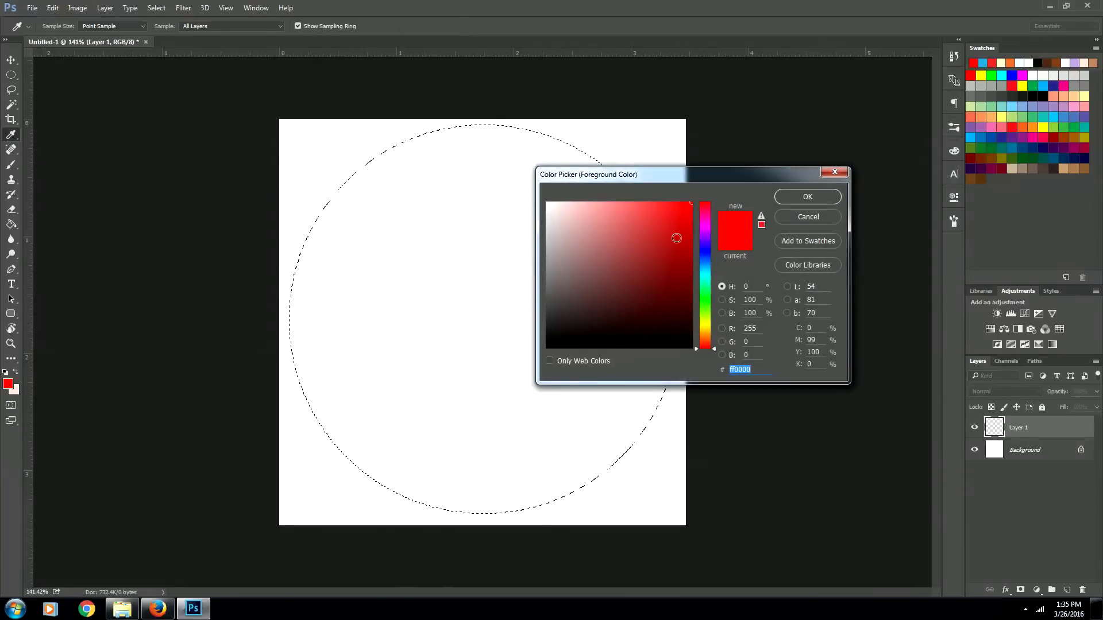
pyautogui.moveTo(704, 295); pyautogui.dragTo(706, 266)
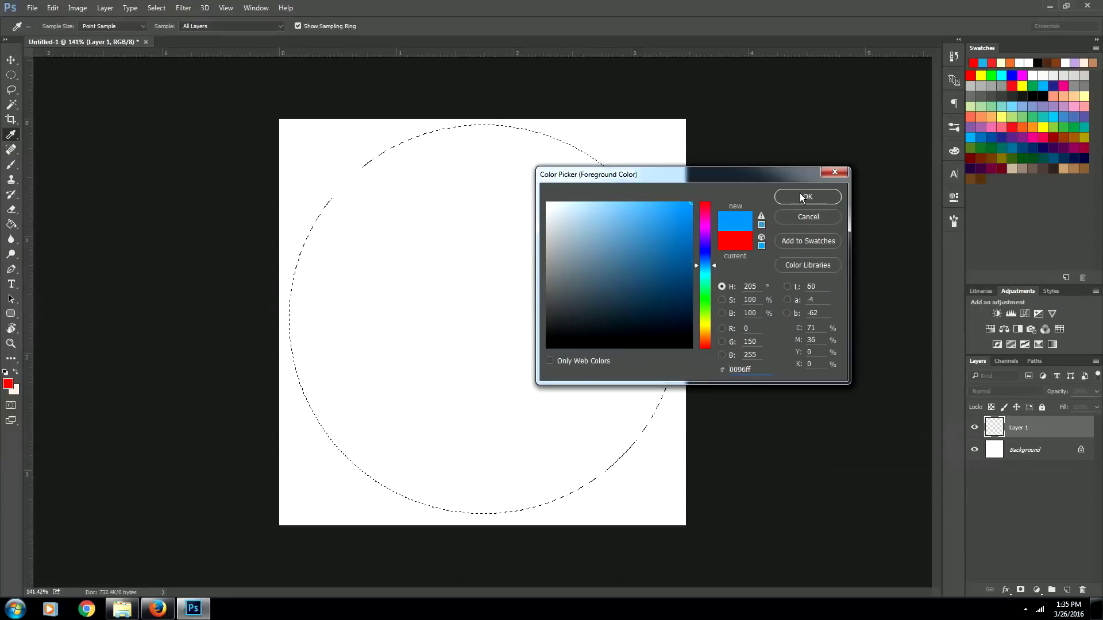
pyautogui.click(799, 200)
pyautogui.press('g')
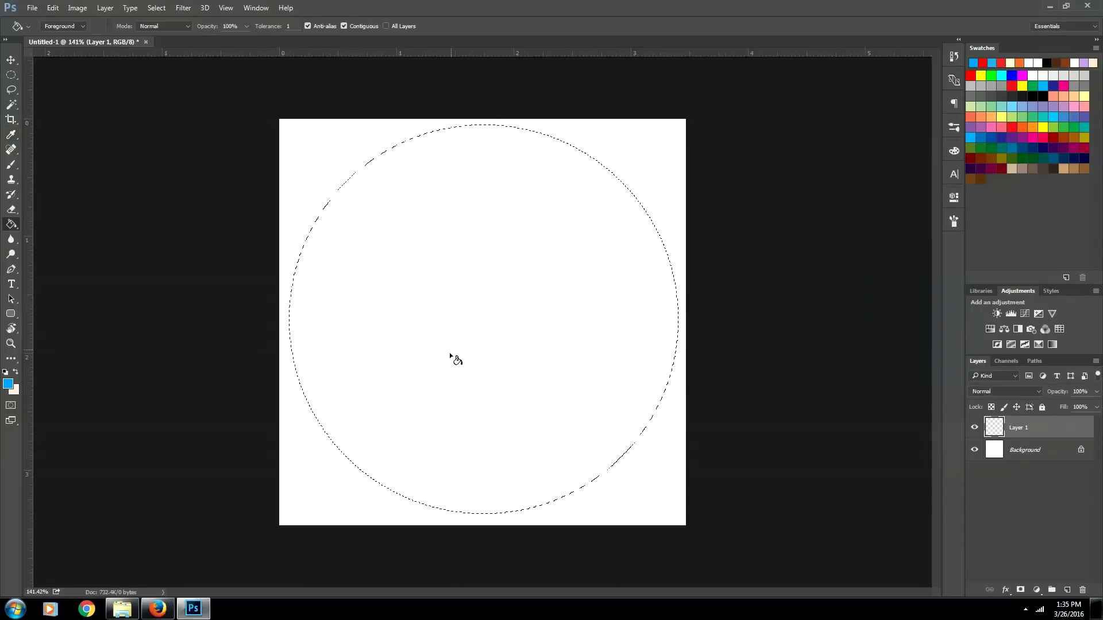
pyautogui.click(453, 360)
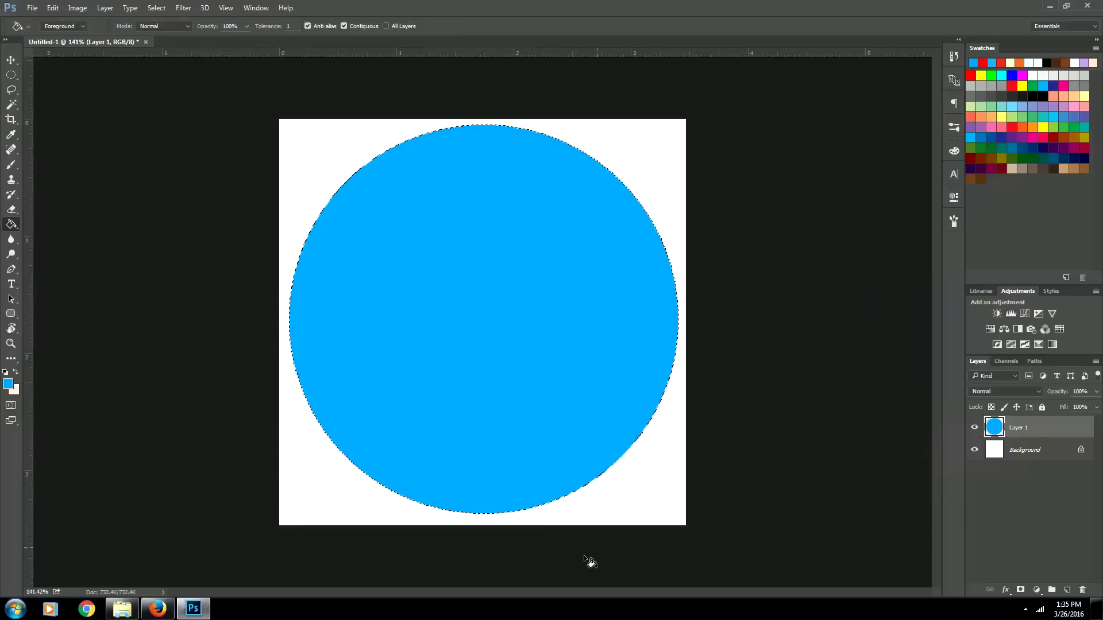
# Add a Hue/Saturation adjustment lowering the circle's saturation to −36
pyautogui.click(989, 329)
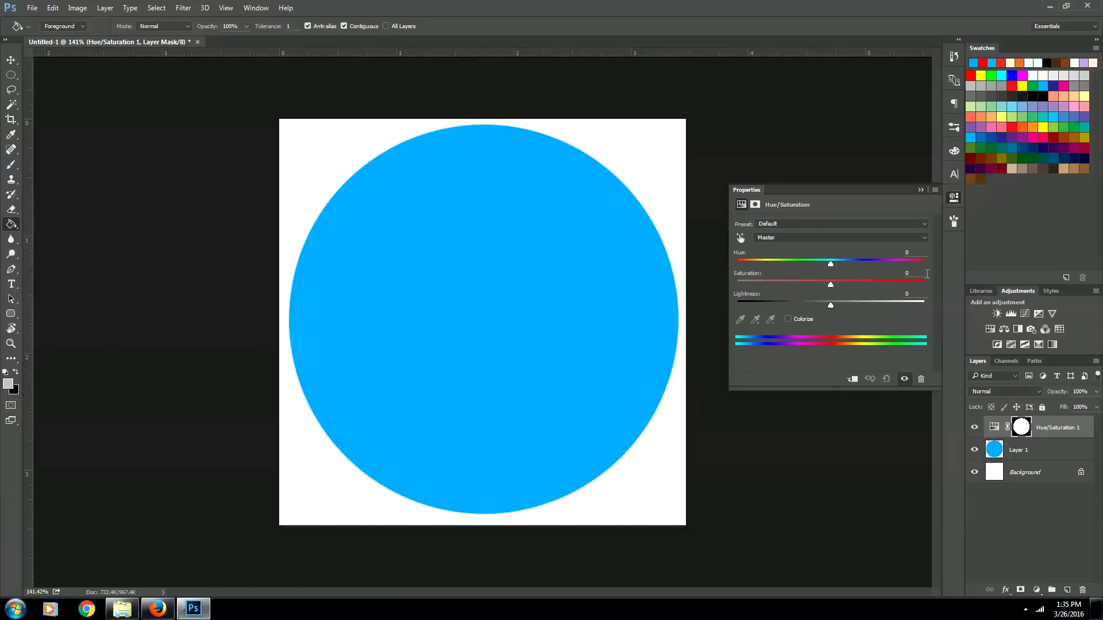
pyautogui.moveTo(830, 285); pyautogui.dragTo(798, 288)
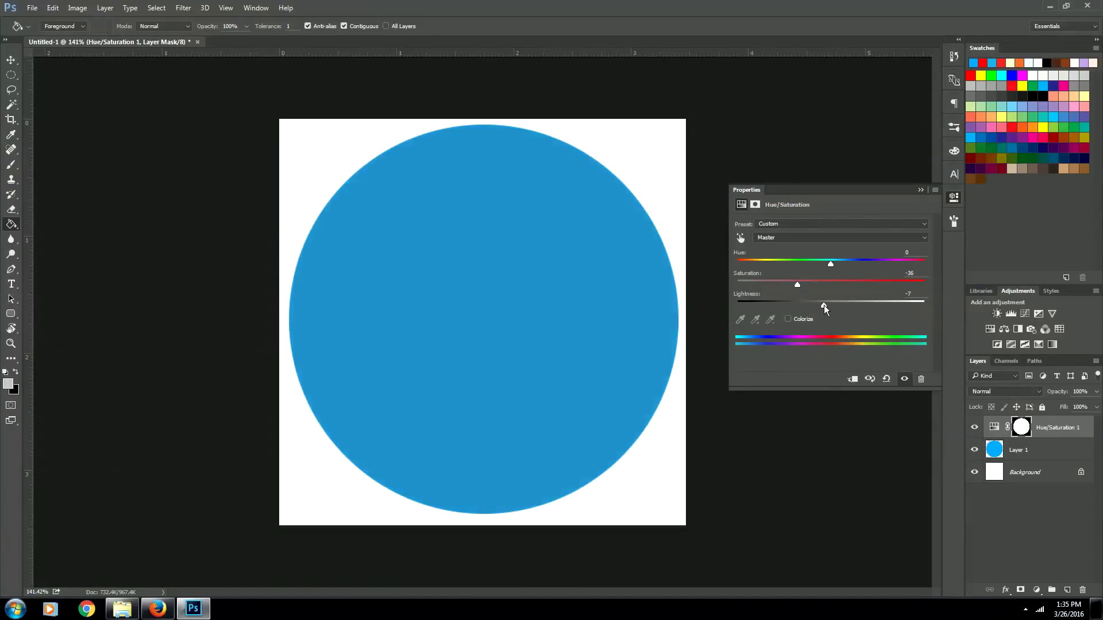
pyautogui.moveTo(823, 305); pyautogui.dragTo(829, 304)
pyautogui.click(981, 284)
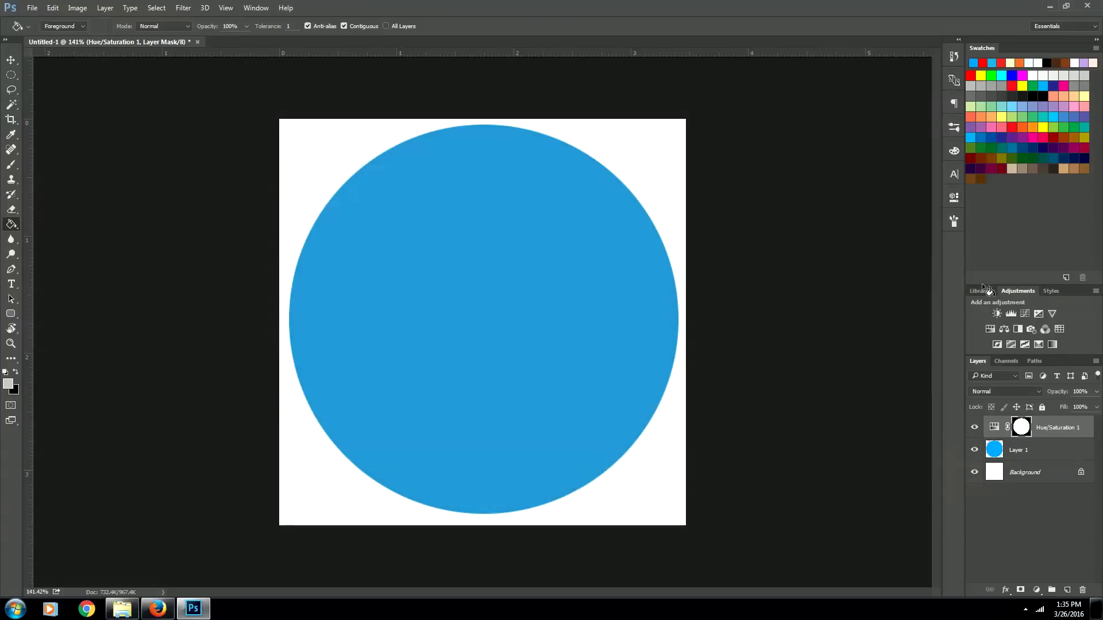
# Merge the adjustment into the circle layer and add a new empty layer above
pyautogui.click(1034, 450)
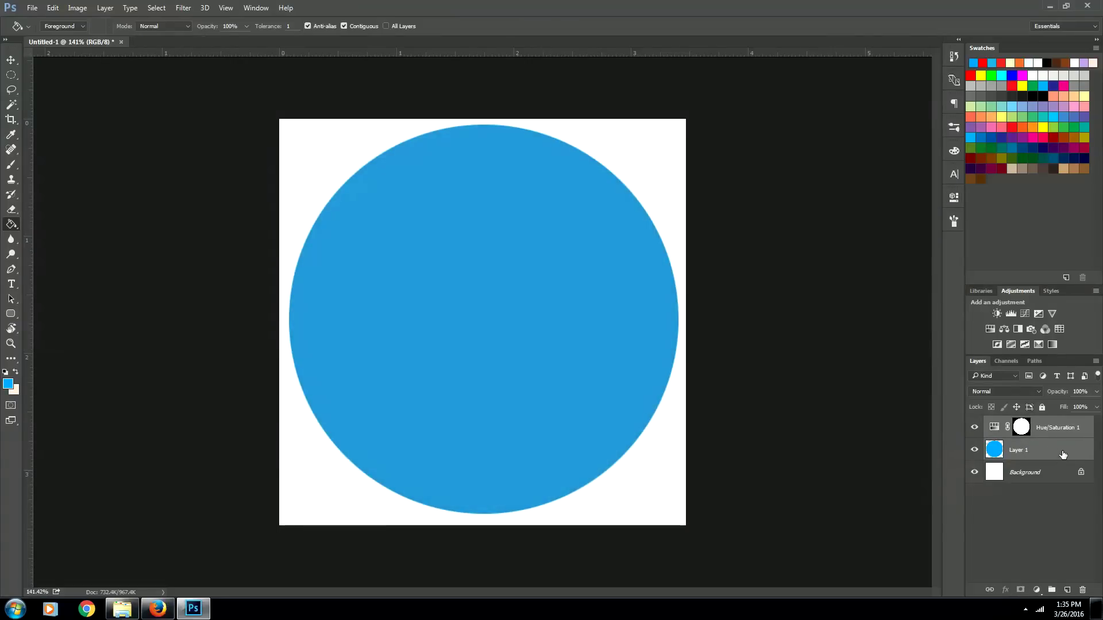
pyautogui.rightClick(1048, 437)
pyautogui.click(940, 418)
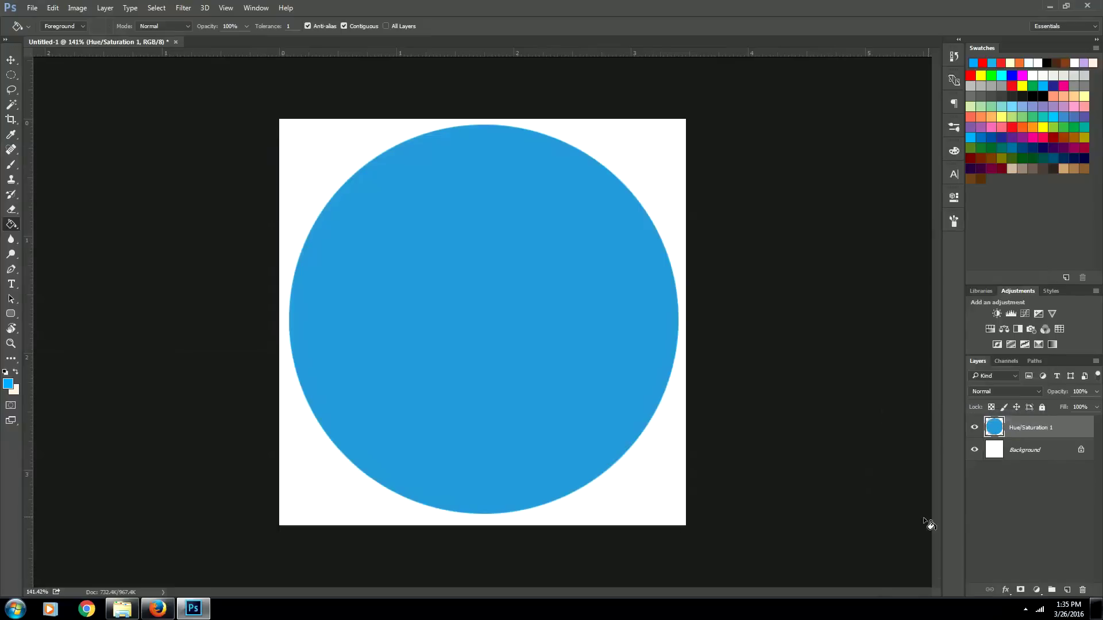
pyautogui.click(1067, 590)
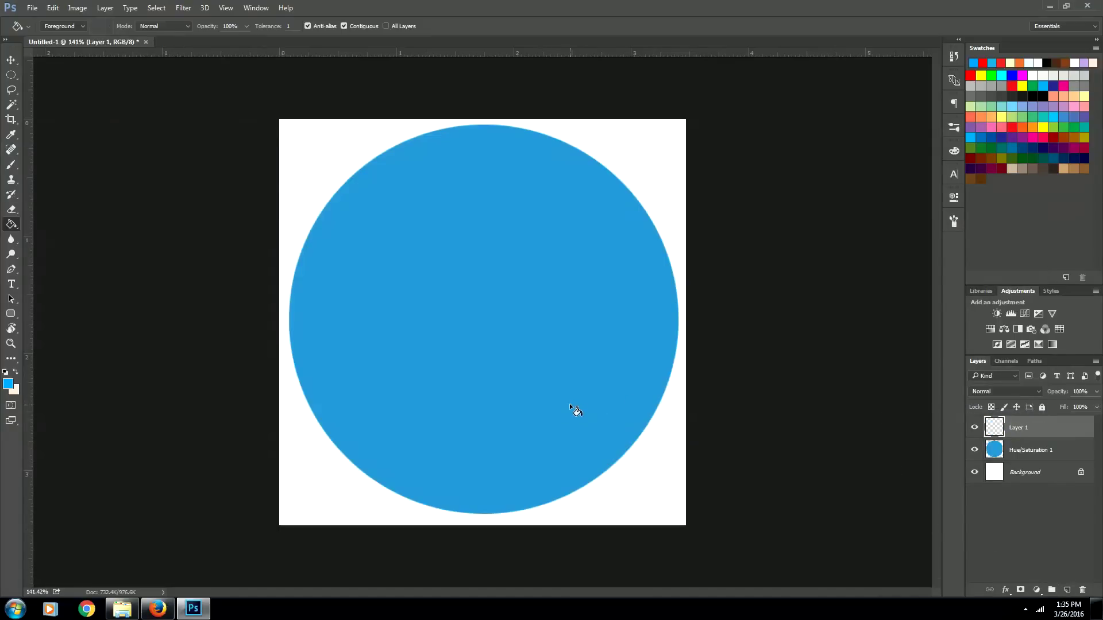
# Fill a smaller circle inside the blue disc with pink
pyautogui.press('m')
pyautogui.moveTo(397, 173); pyautogui.dragTo(648, 443)
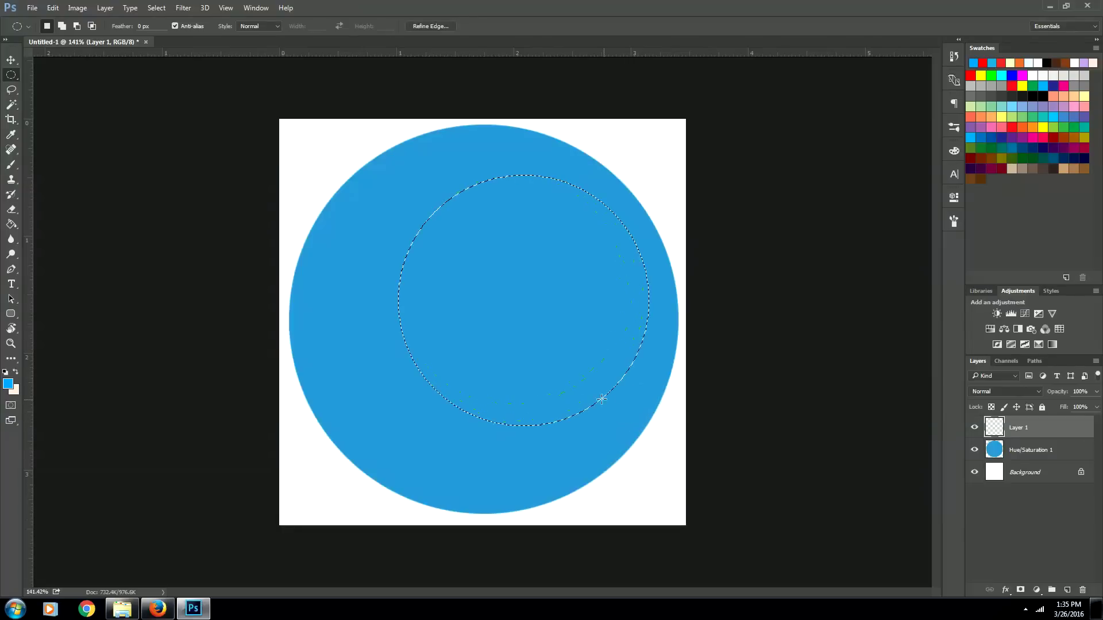
pyautogui.click(8, 385)
pyautogui.moveTo(705, 224); pyautogui.dragTo(612, 220)
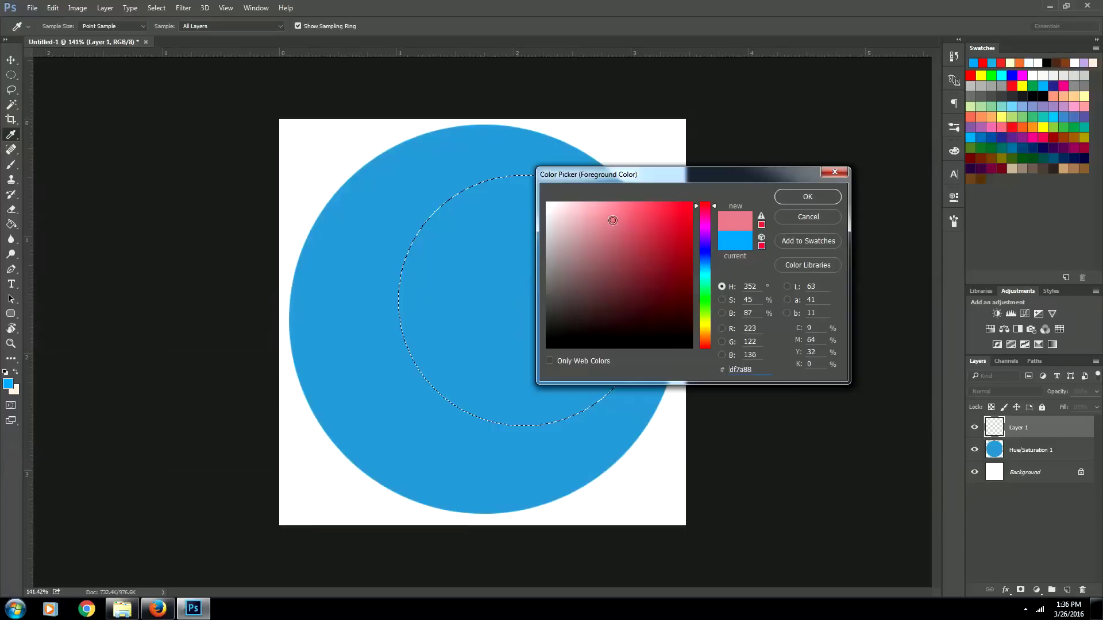
pyautogui.click(808, 196)
pyautogui.press('g')
pyautogui.click(510, 356)
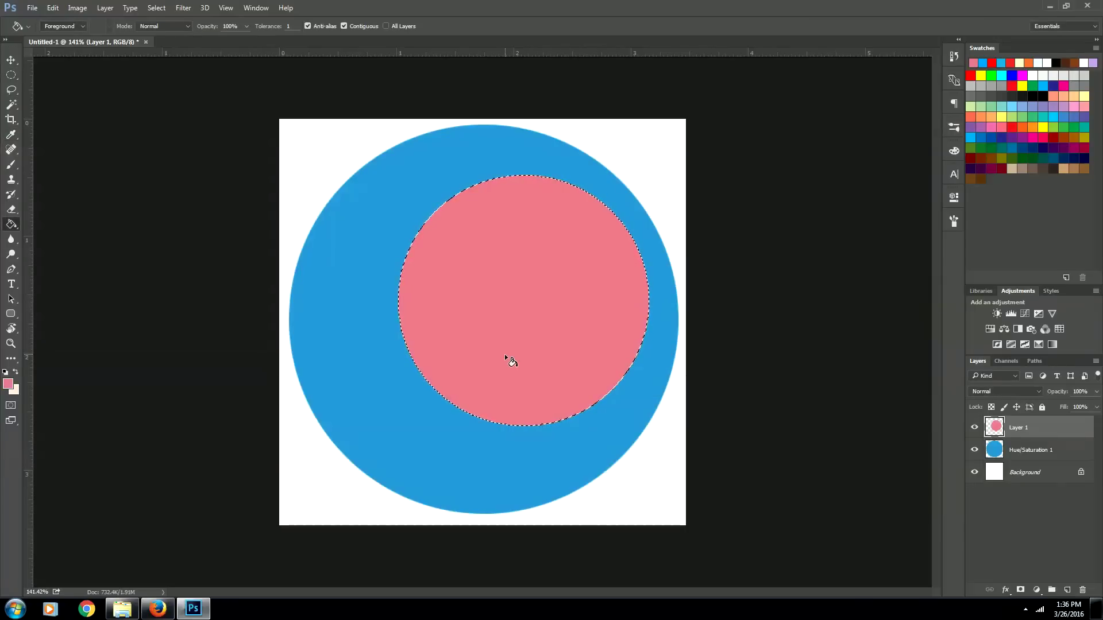
# Trim the pink circle to a lens shape using an offset, inverted elliptical selection
pyautogui.press('m')
pyautogui.moveTo(550, 247); pyautogui.dragTo(393, 248)
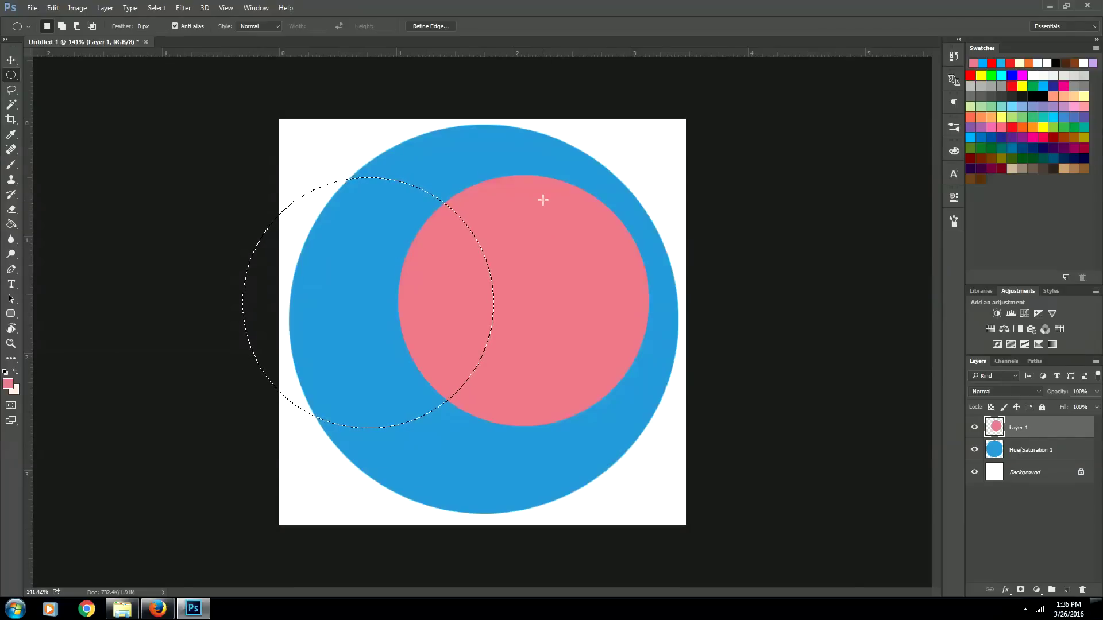
pyautogui.hotkey('ctrl', 'shift', 'i')
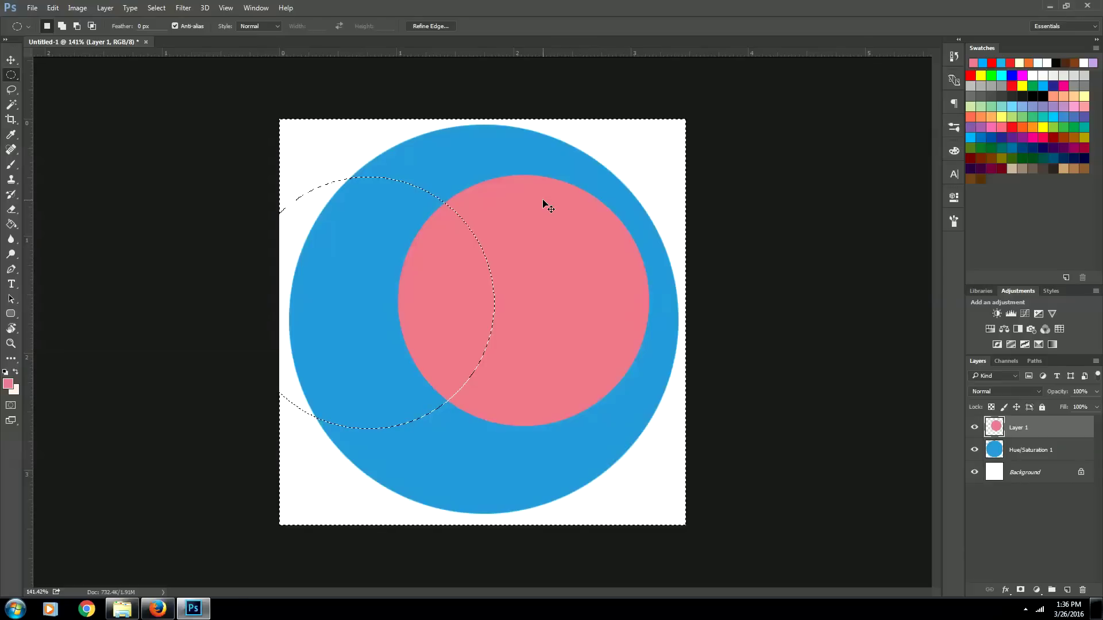
pyautogui.press('Delete')
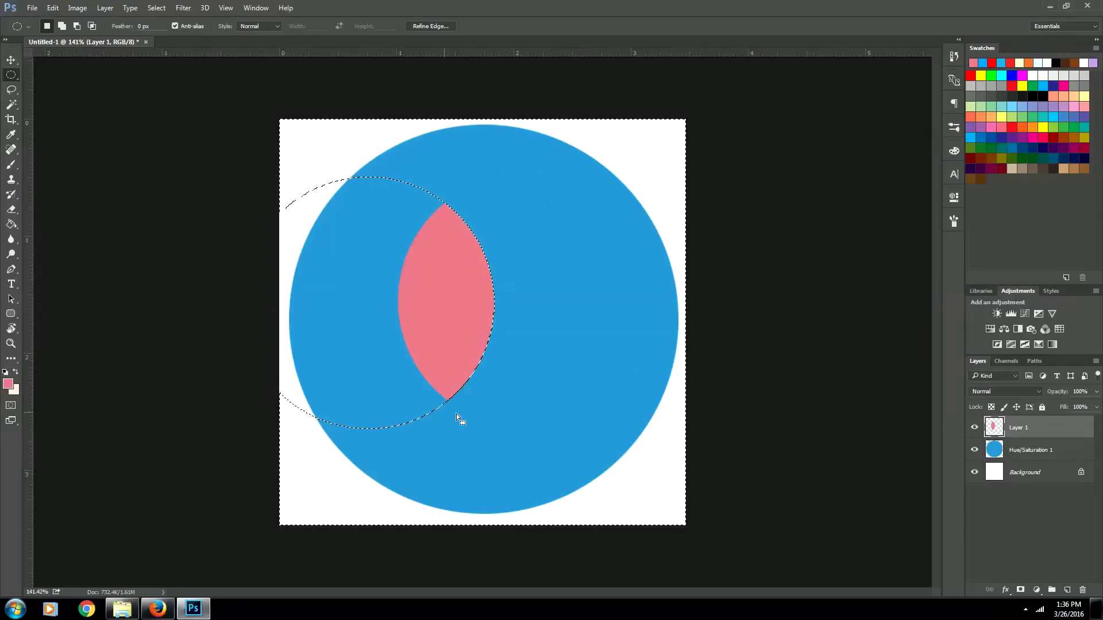
pyautogui.hotkey('ctrl', 'd')
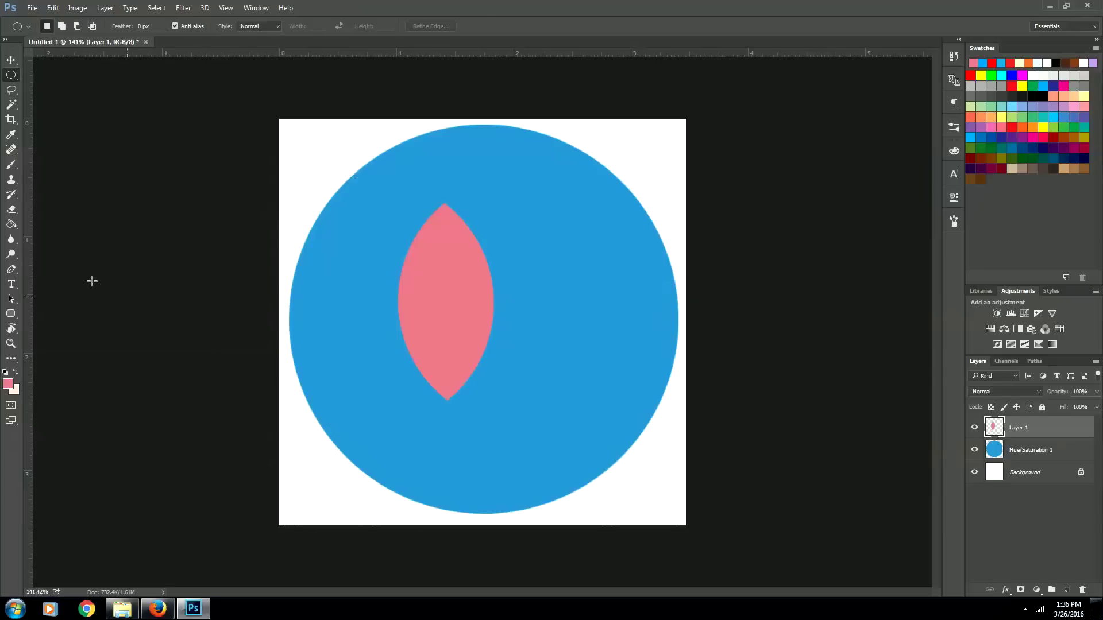
# Cut the pink shape's lower tip off flat and move it up, centred in the circle
pyautogui.rightClick(11, 74)
pyautogui.click(58, 73)
pyautogui.moveTo(305, 351); pyautogui.dragTo(554, 495)
pyautogui.moveTo(496, 420)
pyautogui.mouseDown()
pyautogui.moveTo(505, 447)
pyautogui.moveTo(523, 442)
pyautogui.mouseUp()
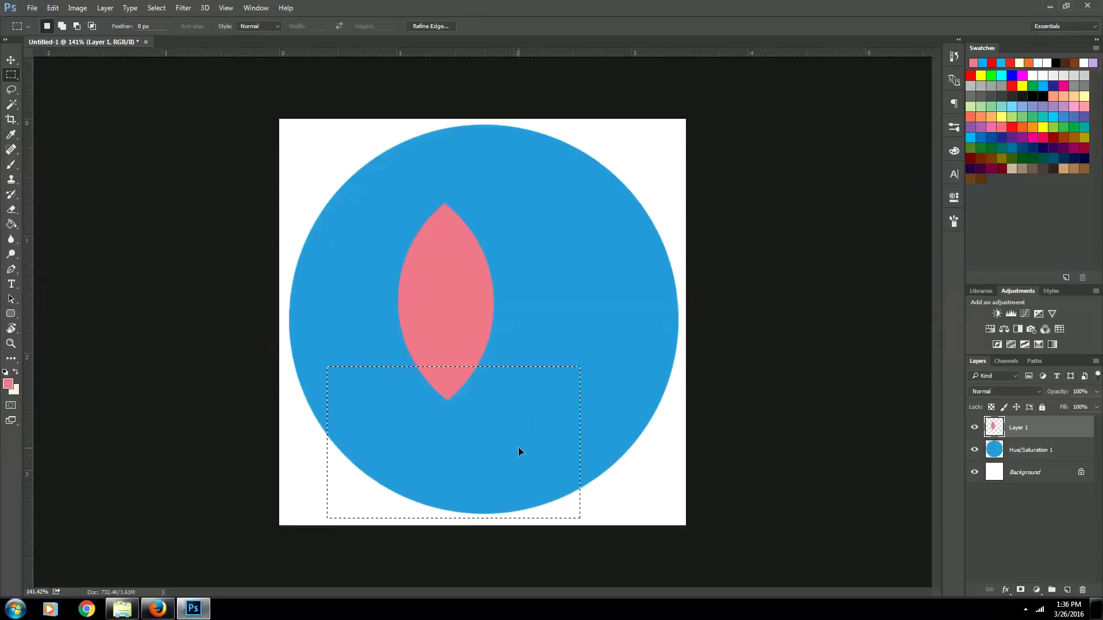
pyautogui.press('Delete')
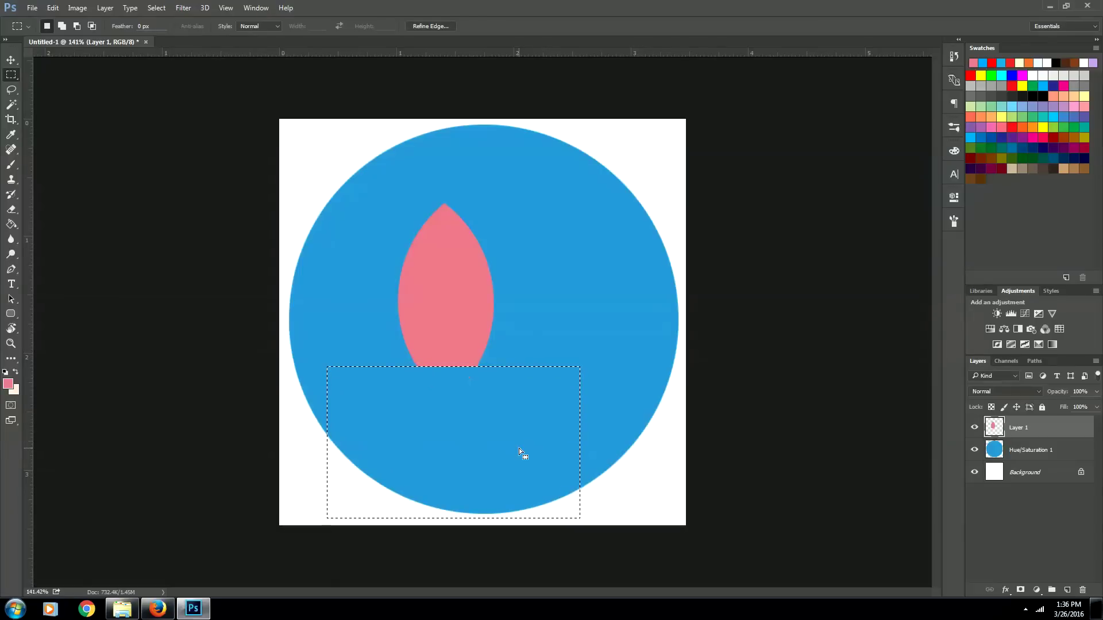
pyautogui.hotkey('ctrl', 'd')
pyautogui.moveTo(441, 323); pyautogui.dragTo(476, 291)
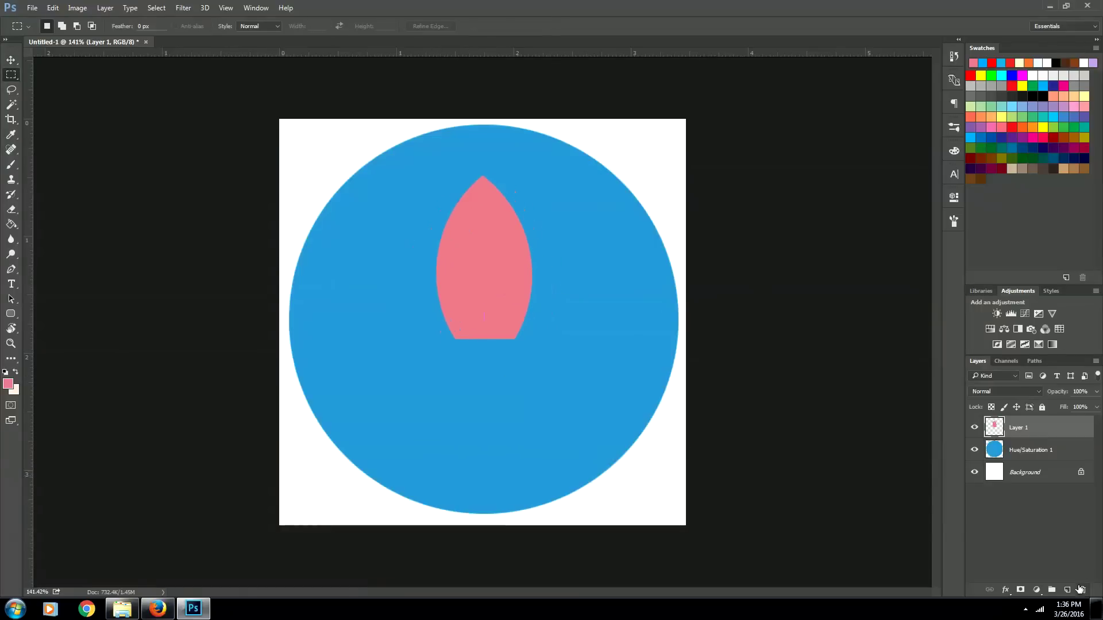
# On a new layer, select a small circle on the pink rocket body
pyautogui.click(1067, 590)
pyautogui.rightClick(11, 74)
pyautogui.click(46, 86)
pyautogui.moveTo(460, 208); pyautogui.dragTo(486, 252)
# Fill the small circle with a pale cream colour
pyautogui.click(8, 384)
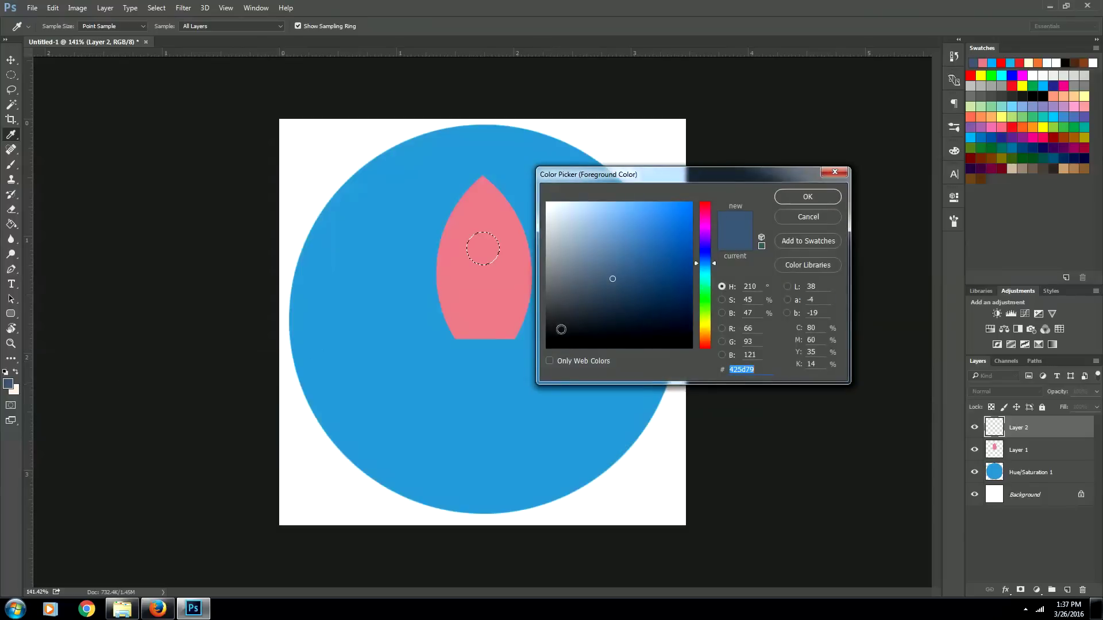
pyautogui.click(705, 322)
pyautogui.moveTo(602, 257)
pyautogui.mouseDown()
pyautogui.moveTo(590, 214)
pyautogui.moveTo(576, 215)
pyautogui.mouseUp()
pyautogui.click(705, 336)
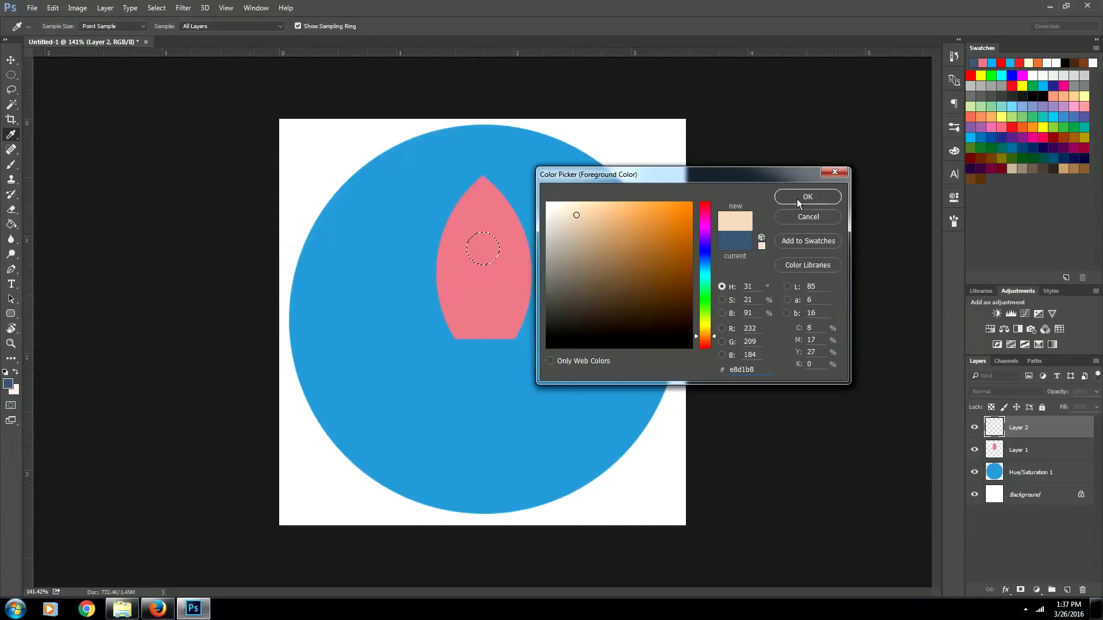
pyautogui.click(807, 197)
pyautogui.press('g')
pyautogui.click(492, 247)
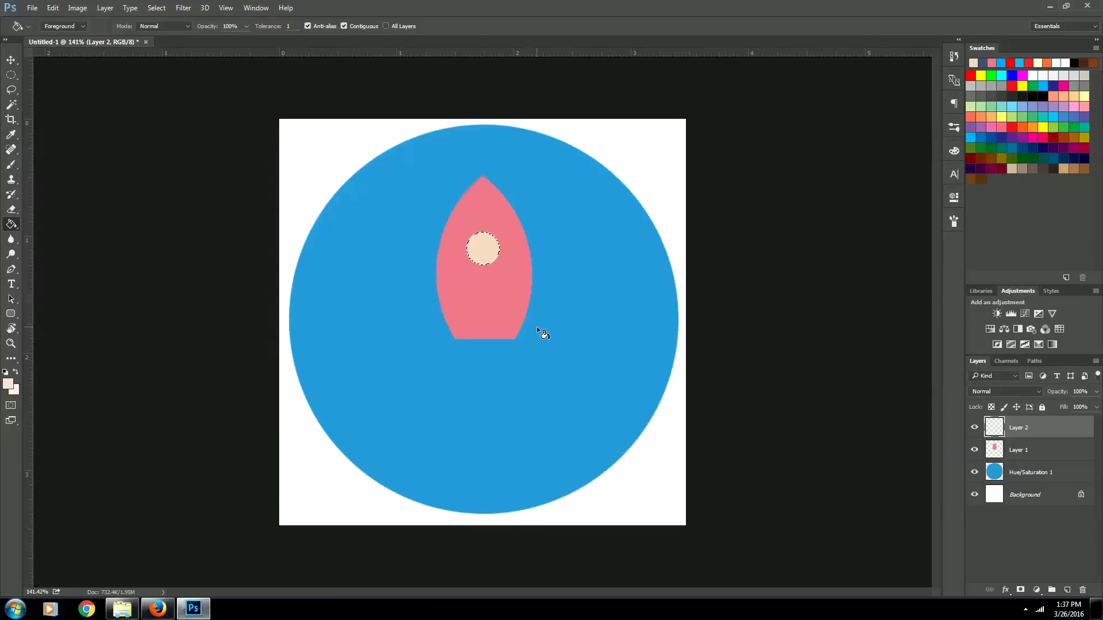
pyautogui.press('m')
pyautogui.hotkey('ctrl', 'd')
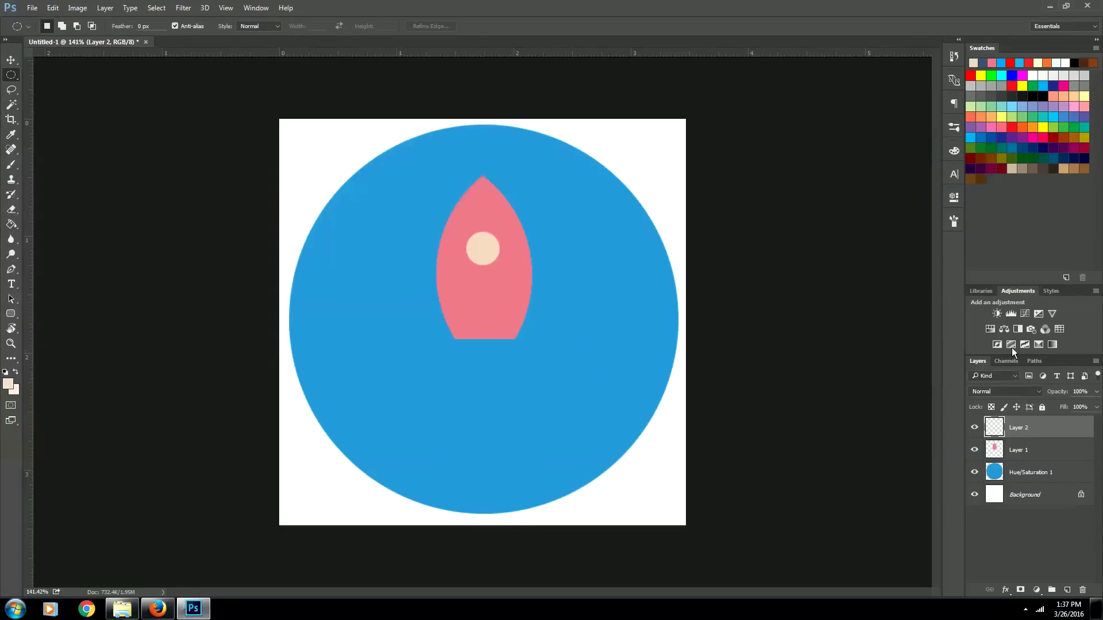
# Load the cream circle's selection onto new Layer 3 and pick navy #293141
pyautogui.keyDown('ctrl'); pyautogui.click(994, 427); pyautogui.keyUp('ctrl')
pyautogui.click(1066, 590)
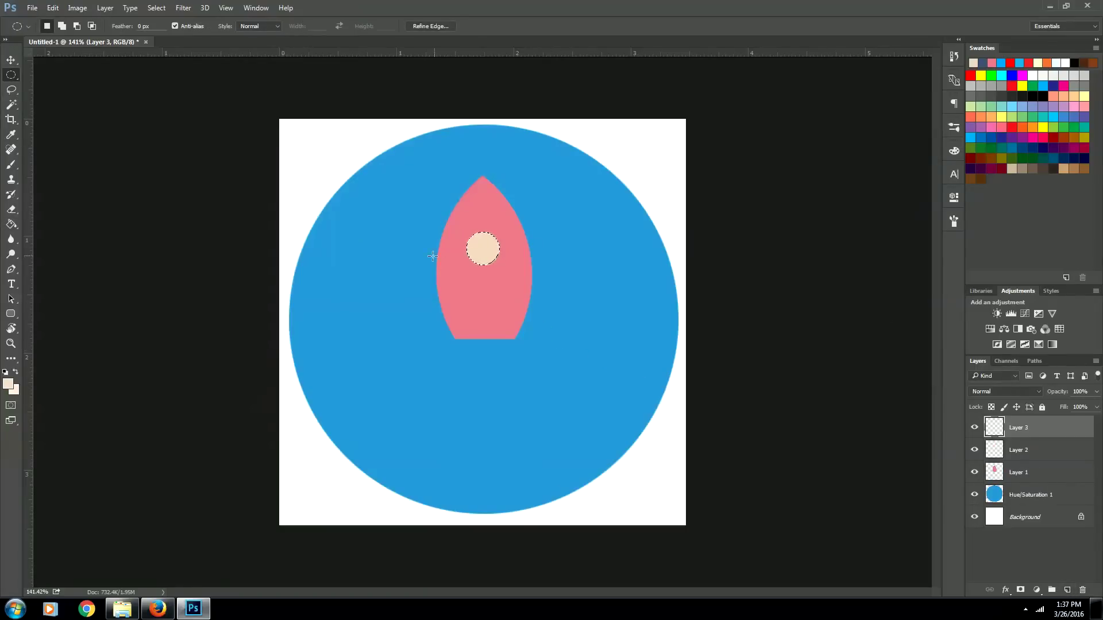
pyautogui.click(8, 383)
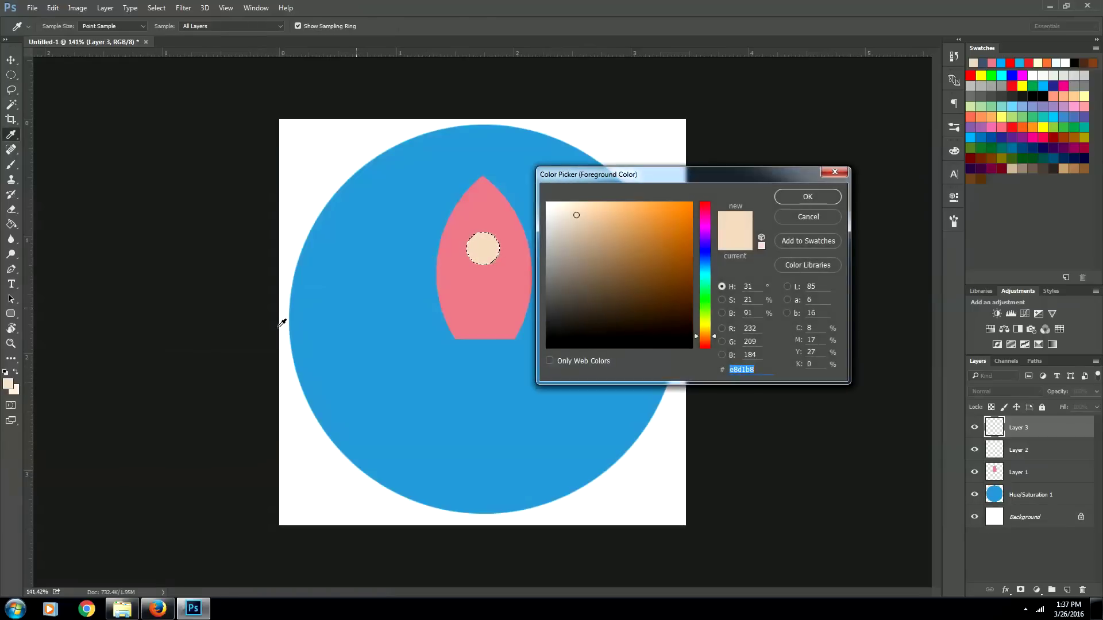
pyautogui.moveTo(704, 285)
pyautogui.mouseDown()
pyautogui.moveTo(705, 260)
pyautogui.moveTo(601, 311)
pyautogui.moveTo(618, 305)
pyautogui.mouseUp()
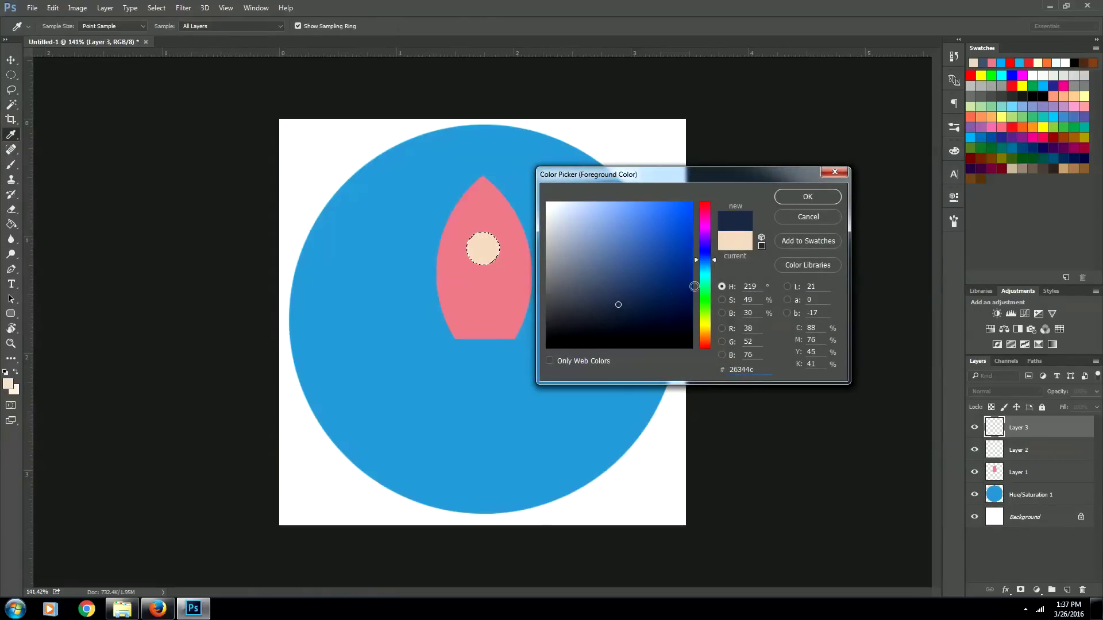
# Fill the window with navy and shrink it to 87.8% to leave a cream ring
pyautogui.click(805, 197)
pyautogui.press('g')
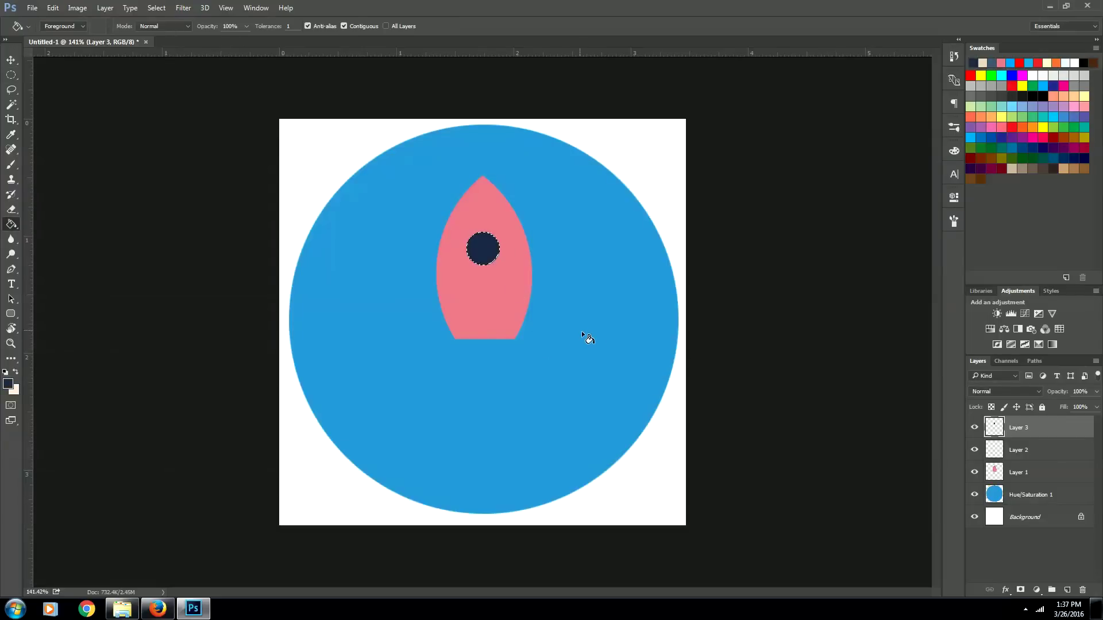
pyautogui.press('m')
pyautogui.hotkey('ctrl', 'a')
pyautogui.hotkey('ctrl', 't')
pyautogui.click(553, 229)
pyautogui.hotkey('ctrl', 'd')
pyautogui.hotkey('ctrl', 't')
pyautogui.moveTo(466, 233); pyautogui.dragTo(470, 236)
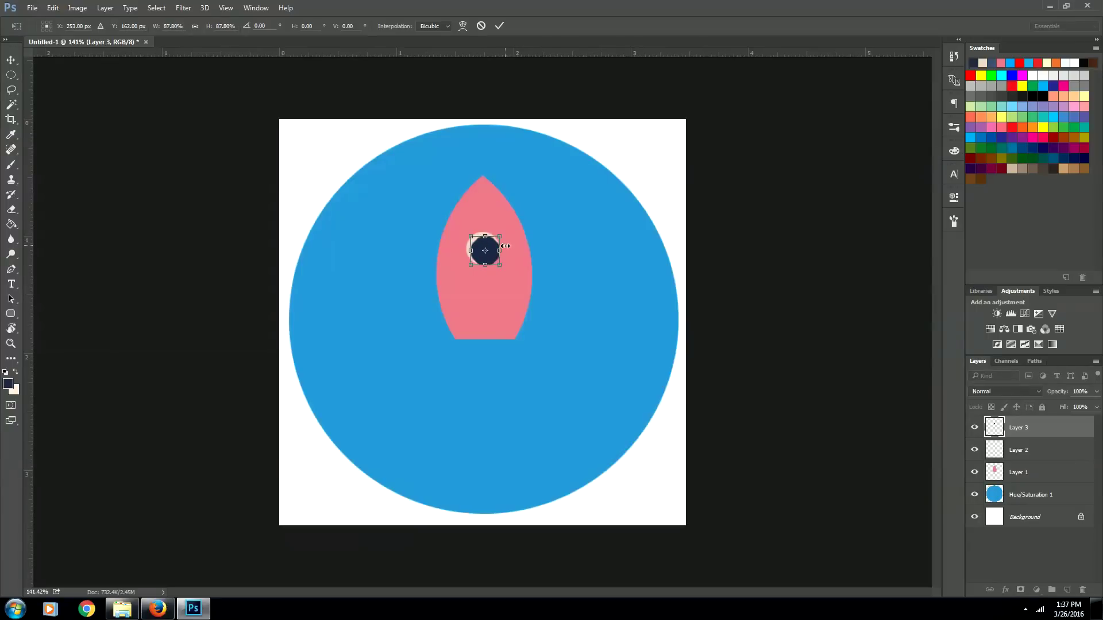
pyautogui.press('Return')
# Merge the cream circle into the rocket layer and nudge the navy window higher
pyautogui.press('v')
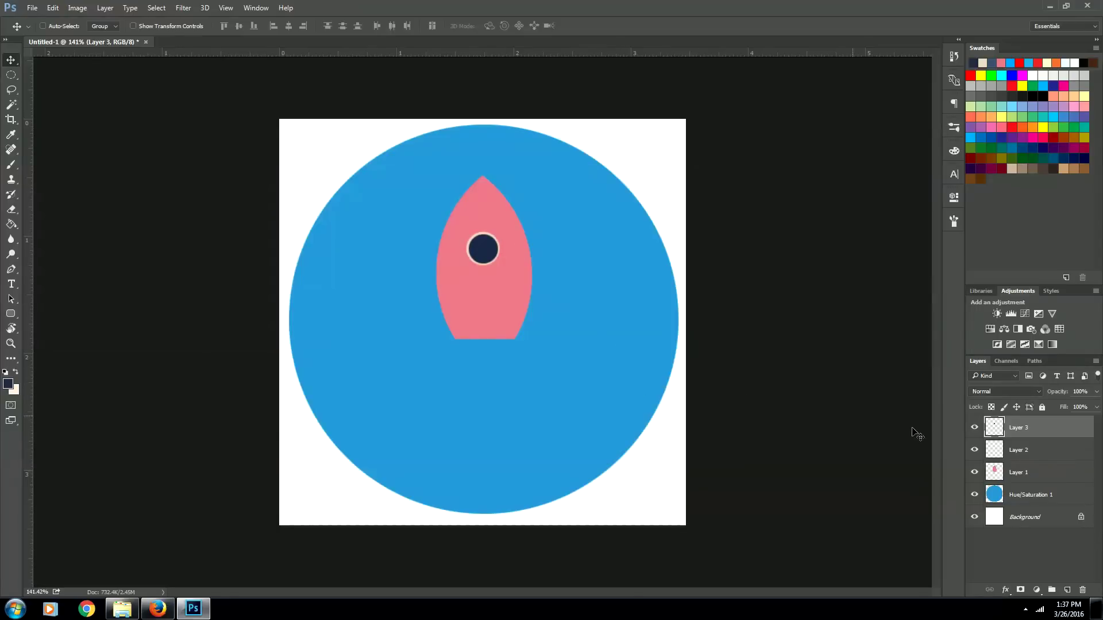
pyautogui.rightClick(1023, 454)
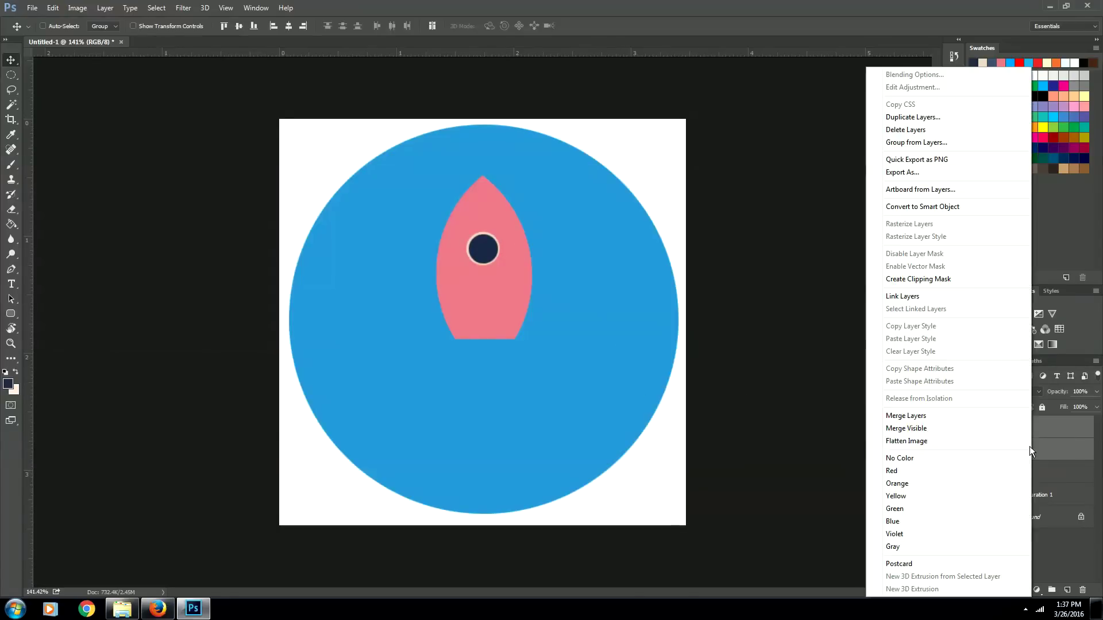
pyautogui.click(935, 417)
pyautogui.click(975, 428)
pyautogui.click(974, 428)
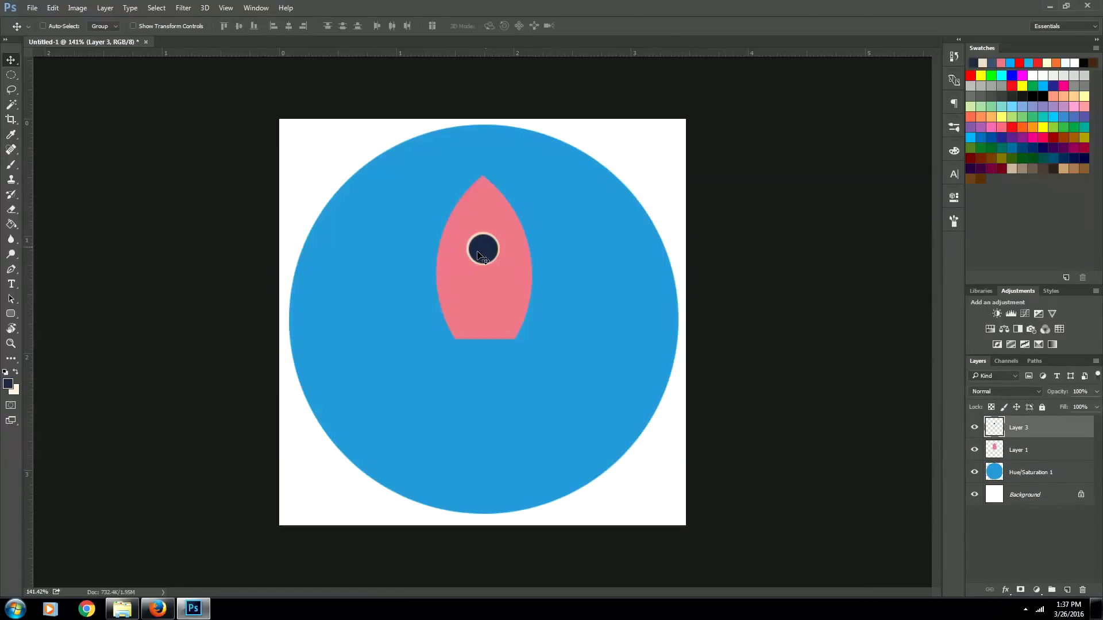
pyautogui.moveTo(481, 253); pyautogui.dragTo(482, 248)
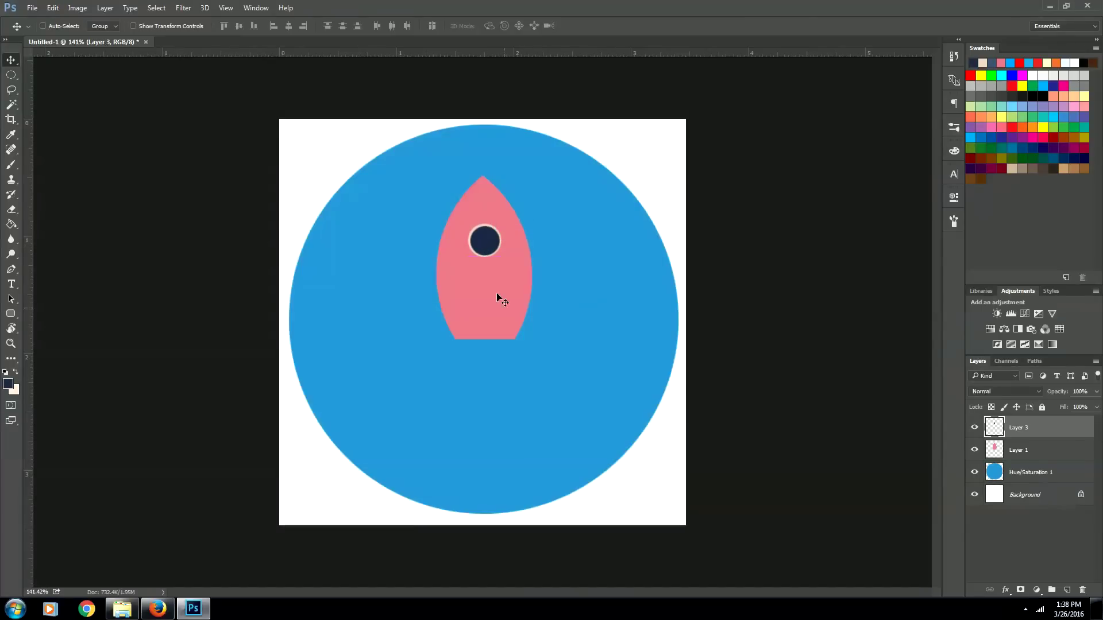
# On a new layer, make a cream crescent by filling a circle and deleting an offset overlap
pyautogui.click(1067, 590)
pyautogui.press('m')
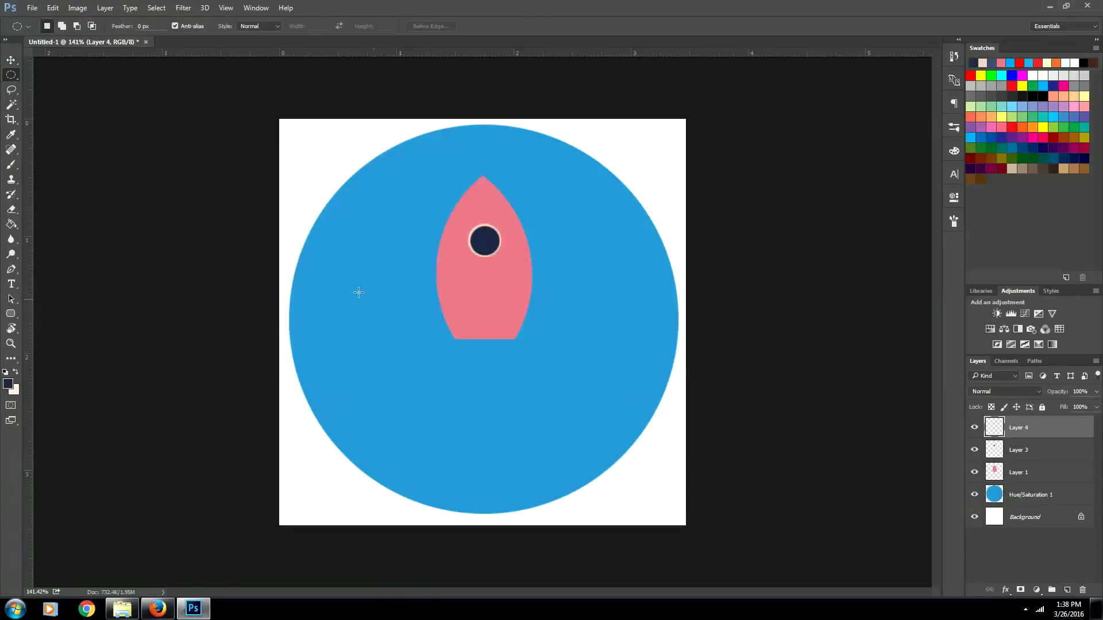
pyautogui.moveTo(352, 296); pyautogui.dragTo(455, 413)
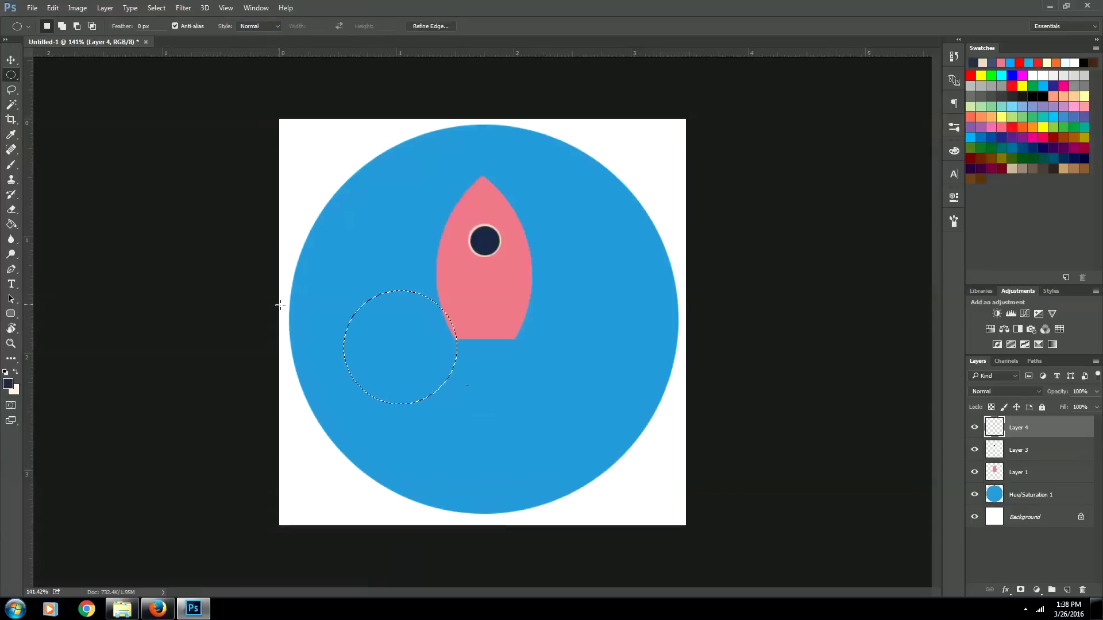
pyautogui.press('i')
pyautogui.click(484, 226)
pyautogui.hotkey('alt', 'BackSpace')
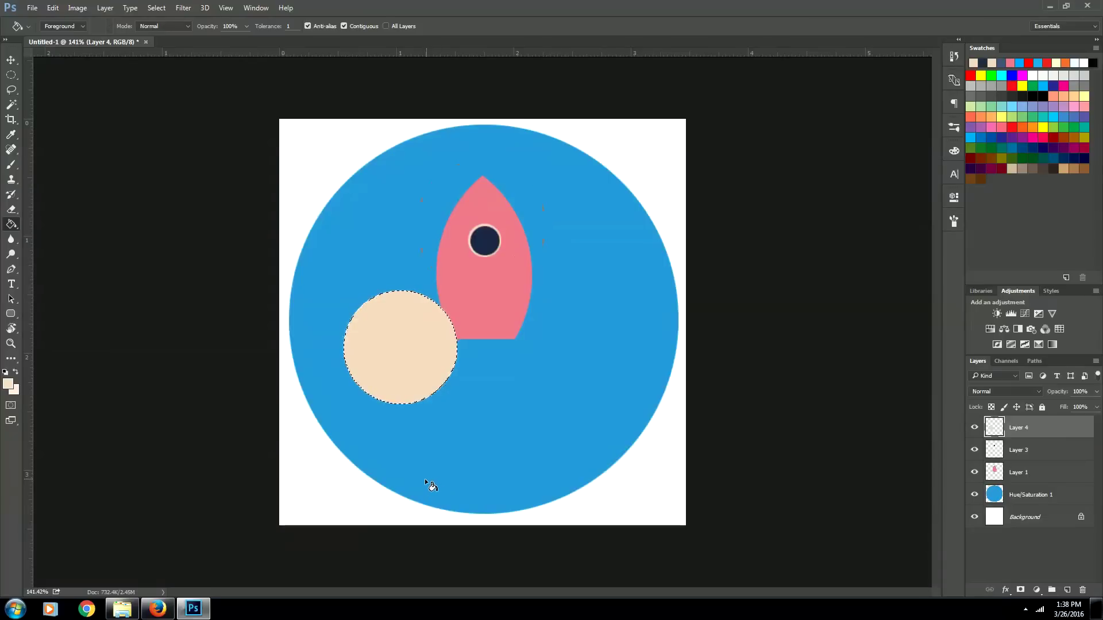
pyautogui.press('m')
pyautogui.moveTo(411, 373); pyautogui.dragTo(414, 402)
pyautogui.press('Delete')
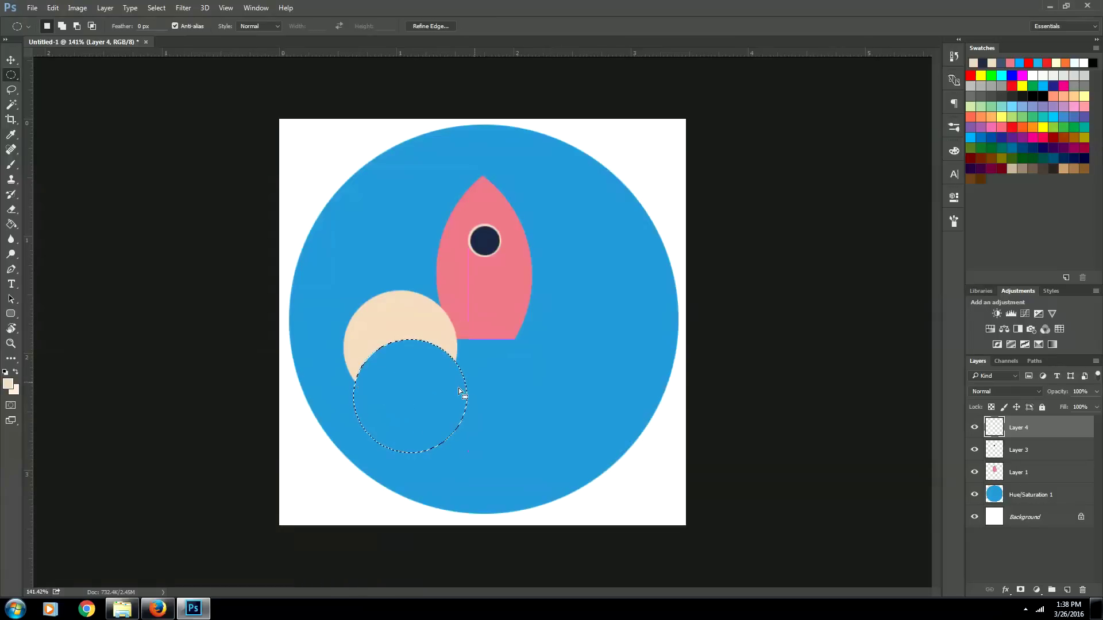
pyautogui.hotkey('ctrl', 'd')
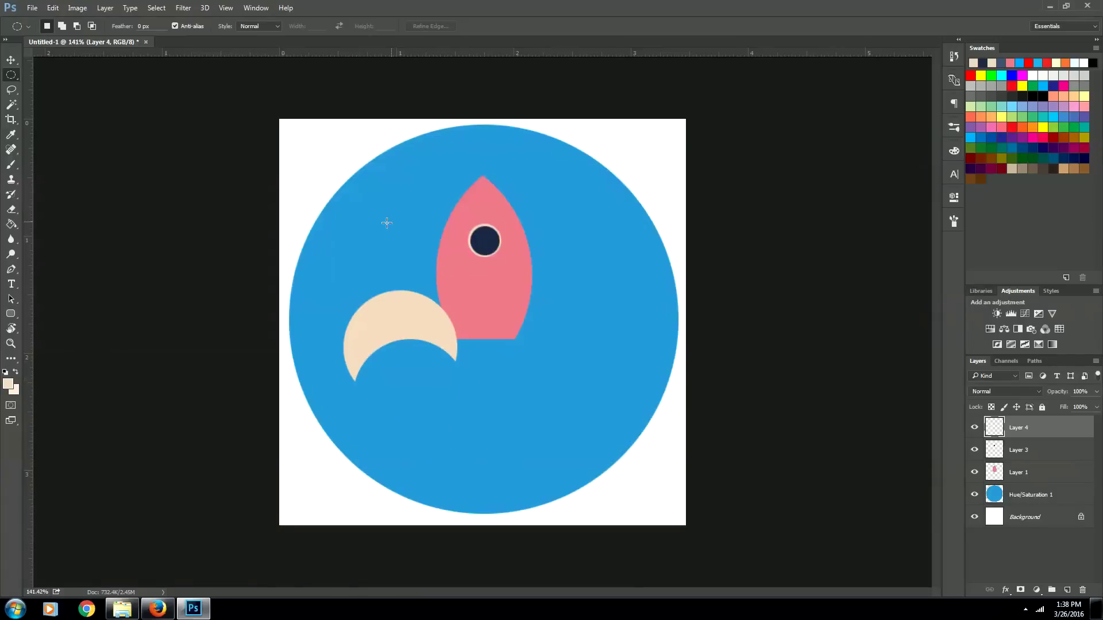
# Trim away the crescent's right part with a rectangular selection
pyautogui.rightClick(12, 81)
pyautogui.click(63, 73)
pyautogui.moveTo(397, 255); pyautogui.dragTo(491, 426)
pyautogui.press('Delete')
pyautogui.hotkey('ctrl', 'd')
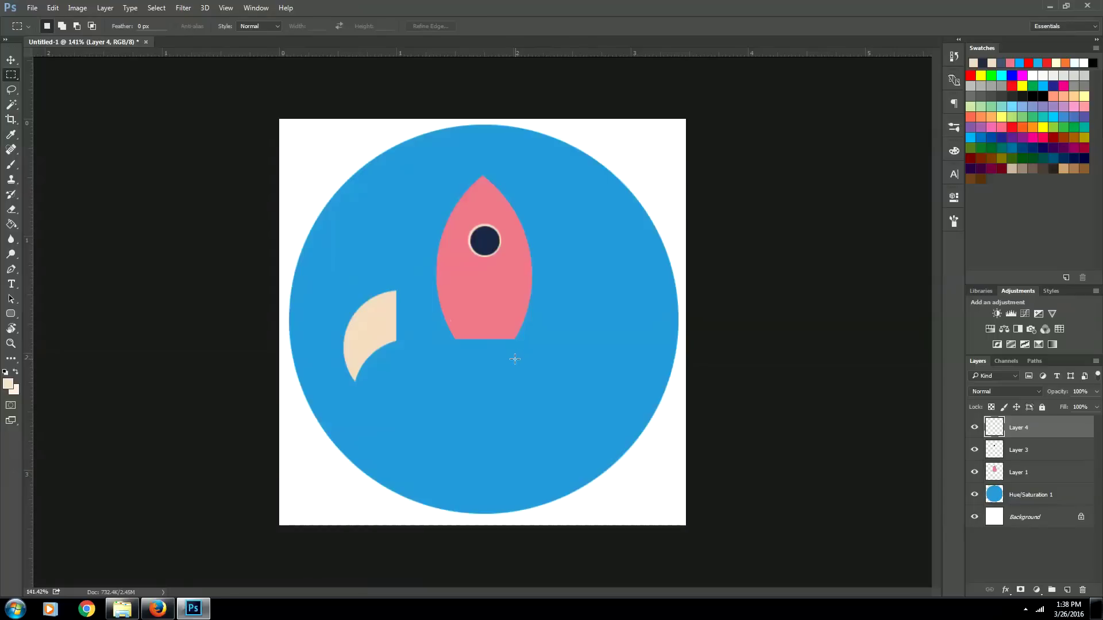
# Position the fin at the rocket's lower left and move its layer beneath the rocket body
pyautogui.press('v')
pyautogui.moveTo(352, 325); pyautogui.dragTo(423, 319)
pyautogui.hotkey('ctrl', 't')
pyautogui.press('Return')
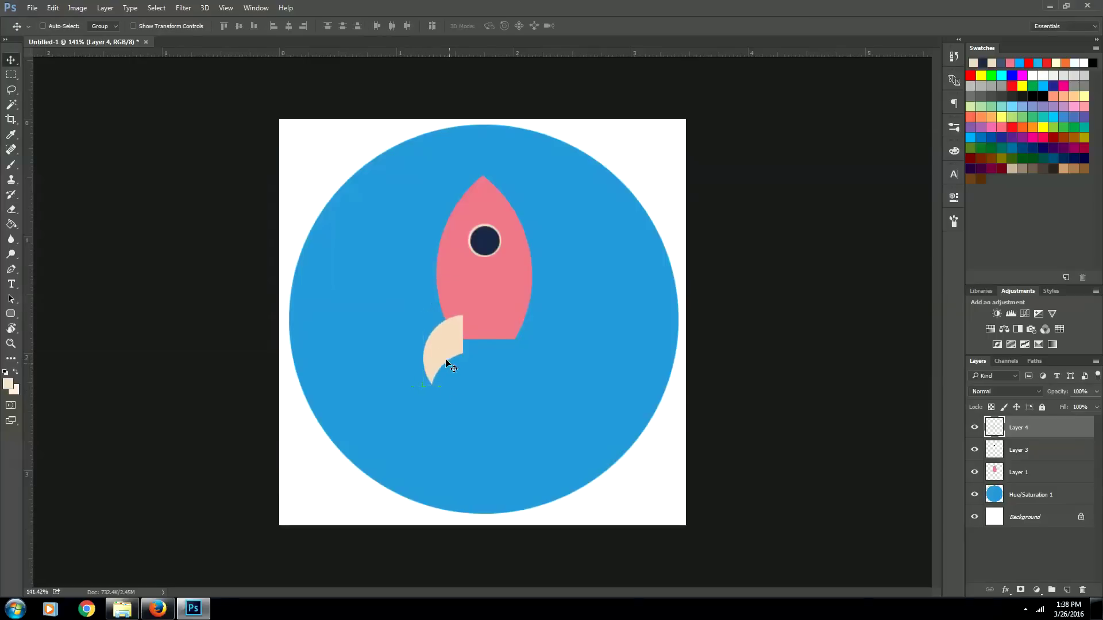
pyautogui.moveTo(445, 362); pyautogui.dragTo(437, 350)
pyautogui.moveTo(1016, 435); pyautogui.dragTo(992, 488)
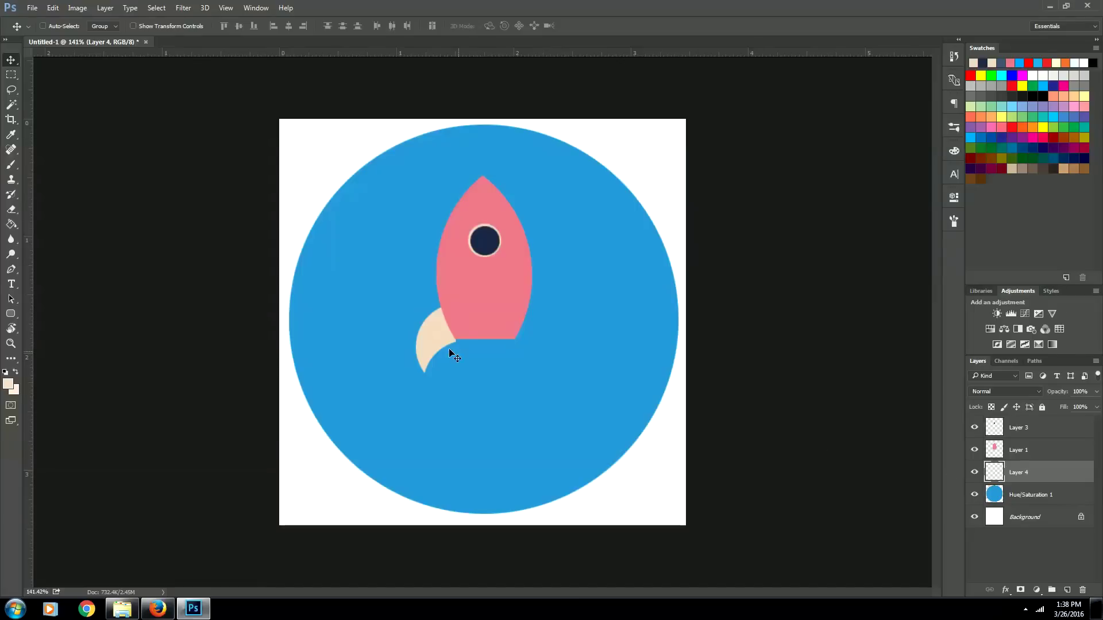
pyautogui.moveTo(449, 349); pyautogui.dragTo(439, 346)
pyautogui.press('Up')
pyautogui.press('Up')
pyautogui.press('Up')
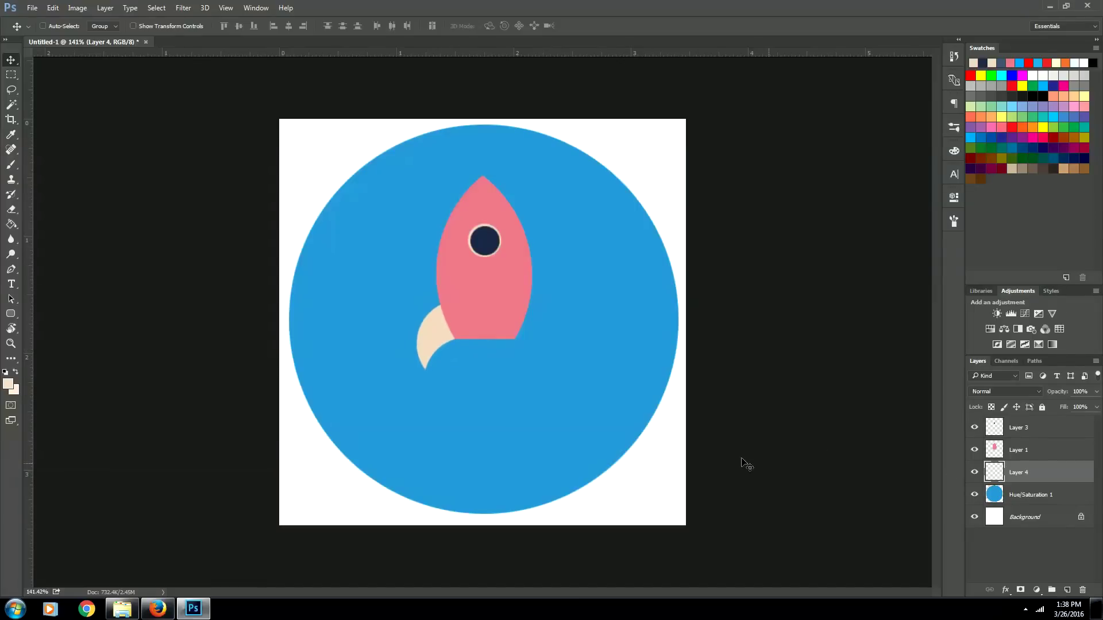
# Duplicate the left fin to a new layer and move the copy to the rocket's right
pyautogui.press('m')
pyautogui.moveTo(352, 250); pyautogui.dragTo(489, 454)
pyautogui.hotkey('ctrl', 'j')
pyautogui.press('v')
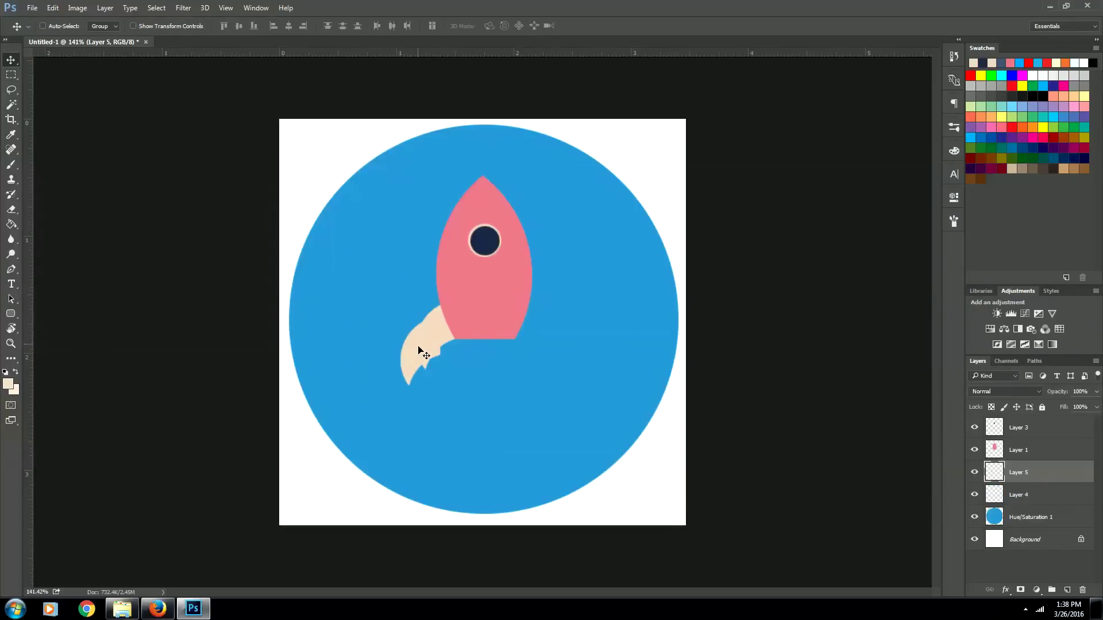
pyautogui.moveTo(445, 331); pyautogui.dragTo(549, 343)
# Flip the copied fin horizontally, align it to the body, and add an empty layer
pyautogui.hotkey('ctrl', 't')
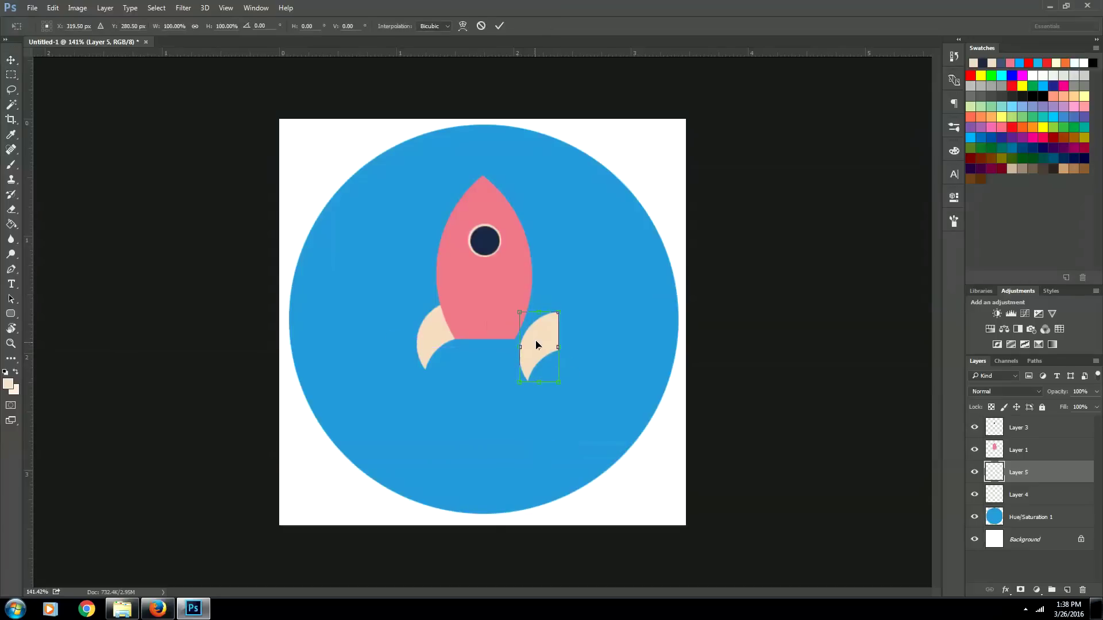
pyautogui.rightClick(535, 372)
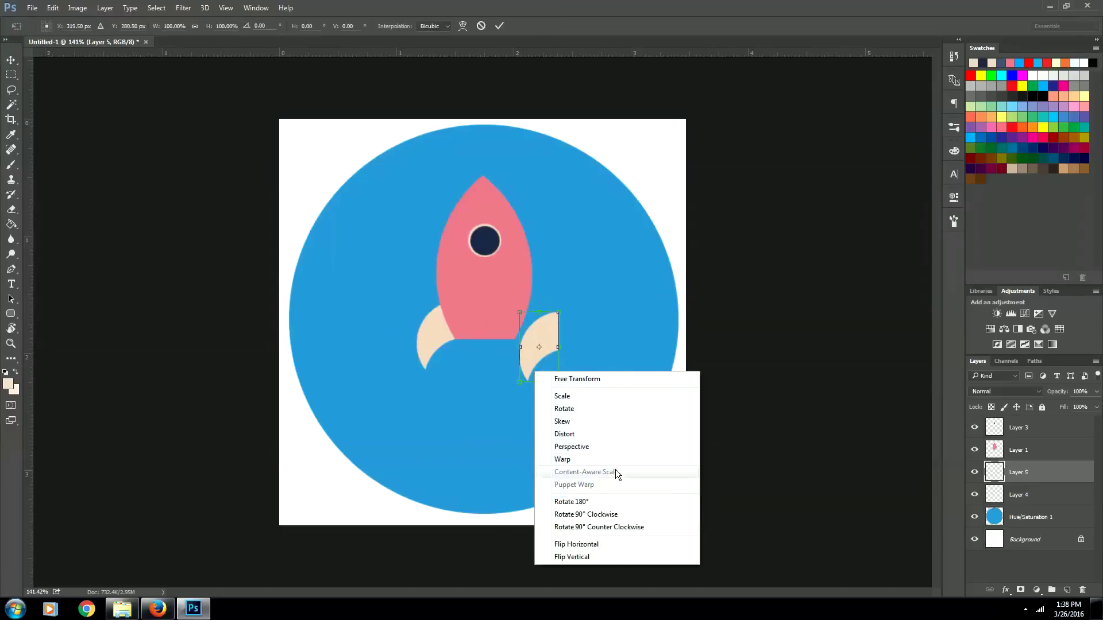
pyautogui.click(596, 546)
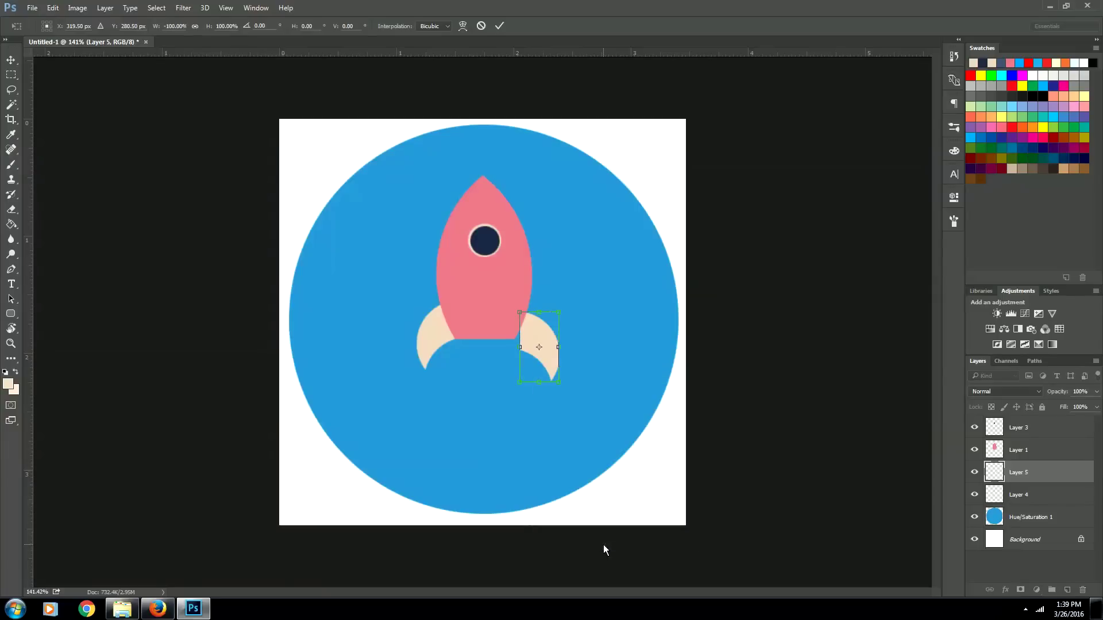
pyautogui.press('Return')
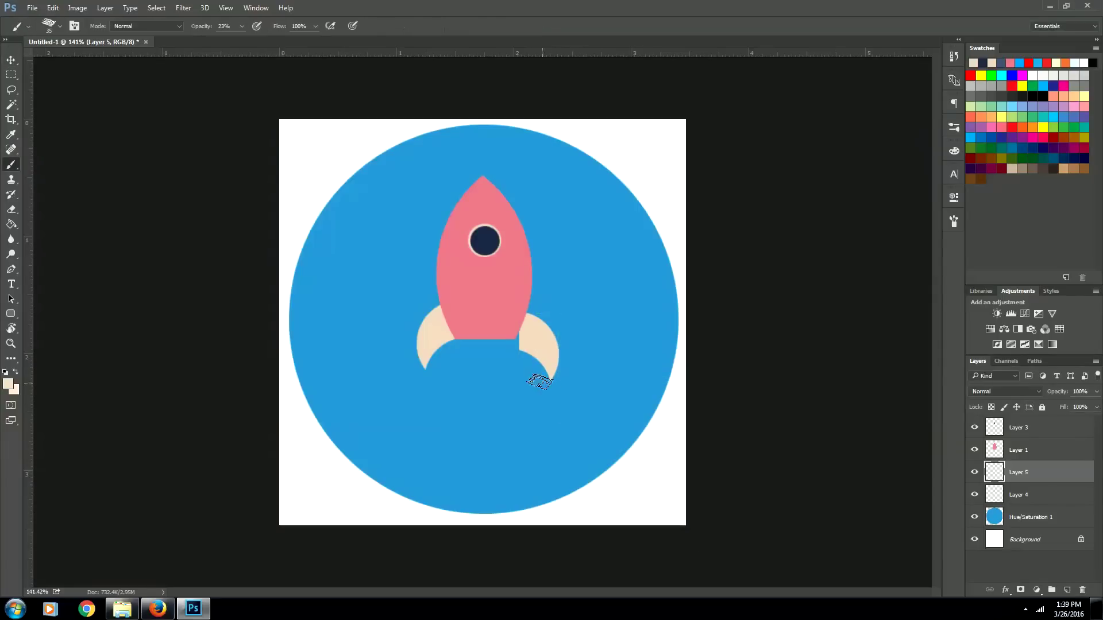
pyautogui.moveTo(549, 356); pyautogui.dragTo(541, 344)
pyautogui.click(1034, 451)
pyautogui.click(1067, 589)
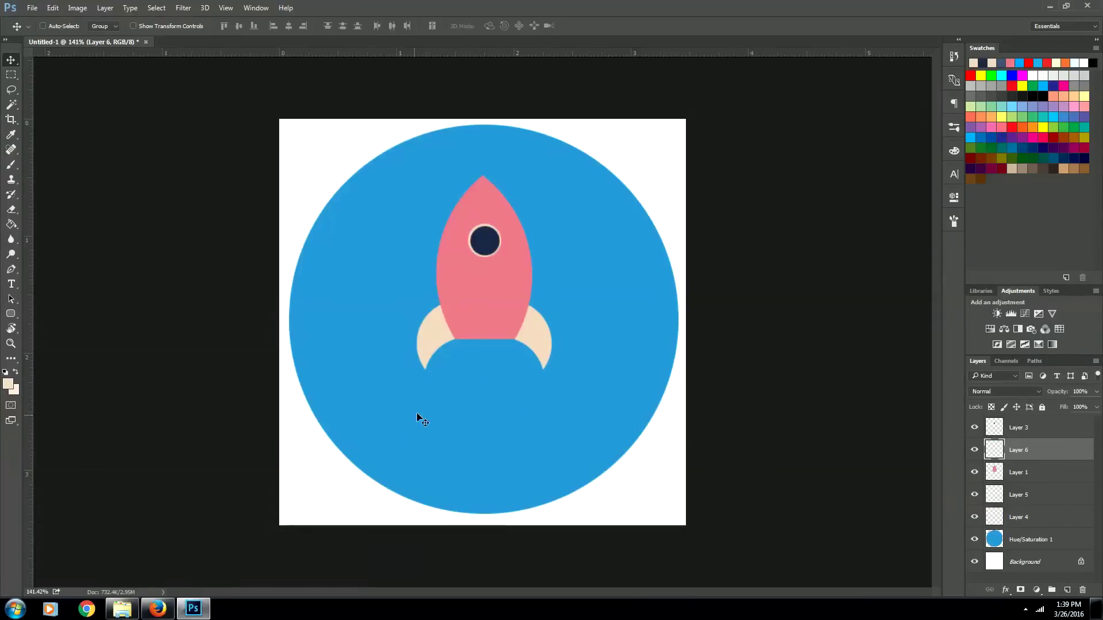
# Fill a thin oval down the rocket's centre with cream and nudge it slightly right
pyautogui.press('m')
pyautogui.moveTo(476, 297); pyautogui.dragTo(493, 335)
pyautogui.click(490, 362)
pyautogui.rightClick(12, 80)
pyautogui.click(69, 89)
pyautogui.moveTo(476, 300)
pyautogui.mouseDown()
pyautogui.moveTo(483, 381)
pyautogui.moveTo(482, 370)
pyautogui.mouseUp()
pyautogui.press('g')
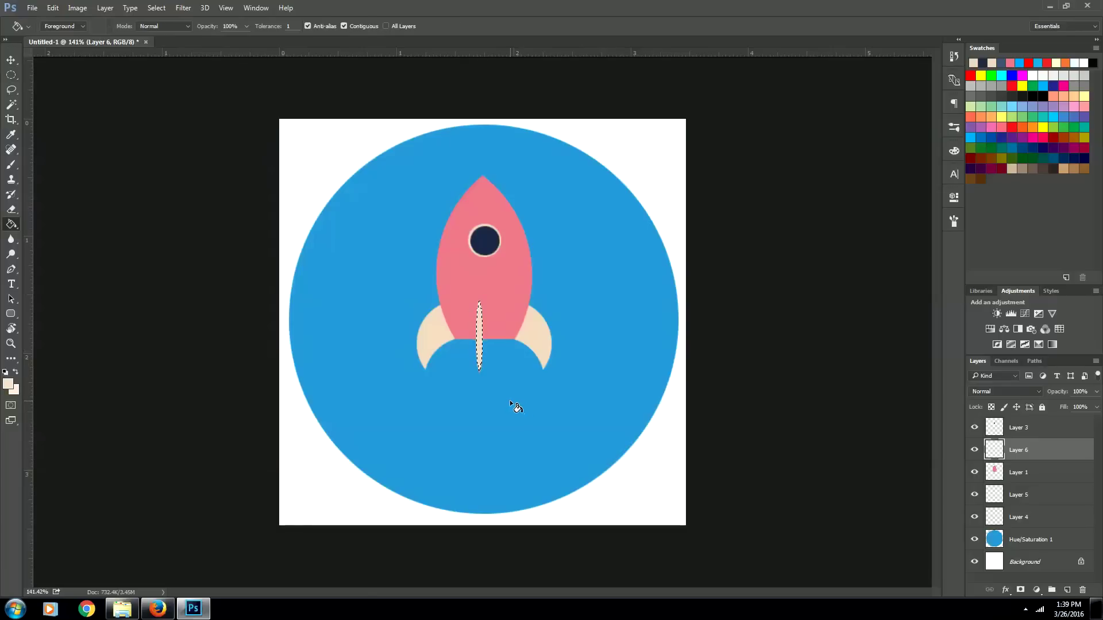
pyautogui.hotkey('ctrl', 'd')
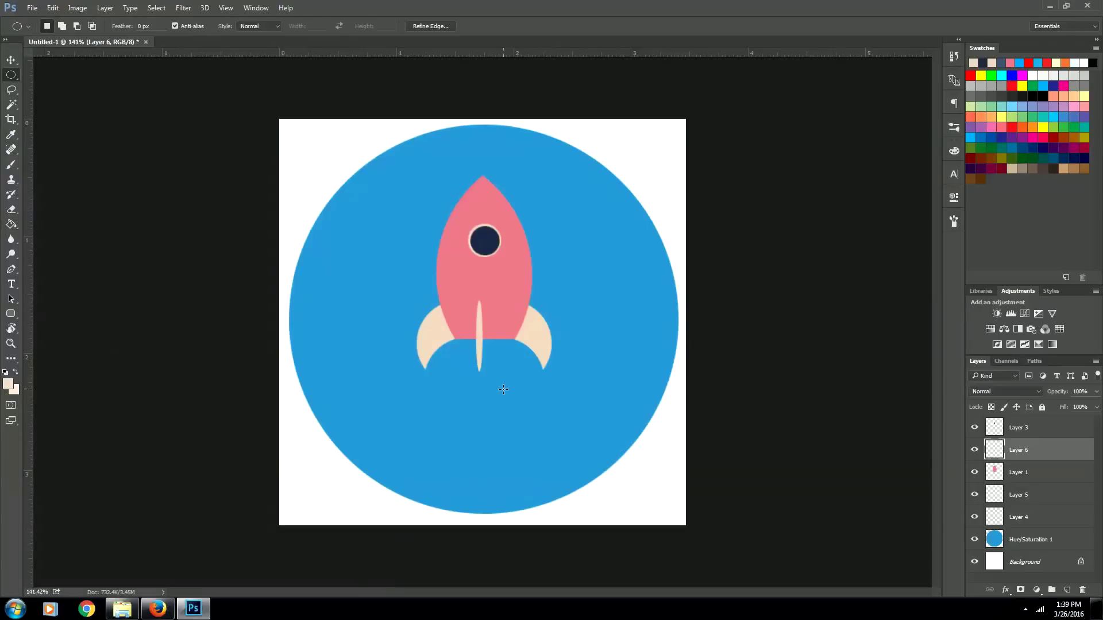
pyautogui.press('v')
pyautogui.moveTo(478, 347); pyautogui.dragTo(484, 345)
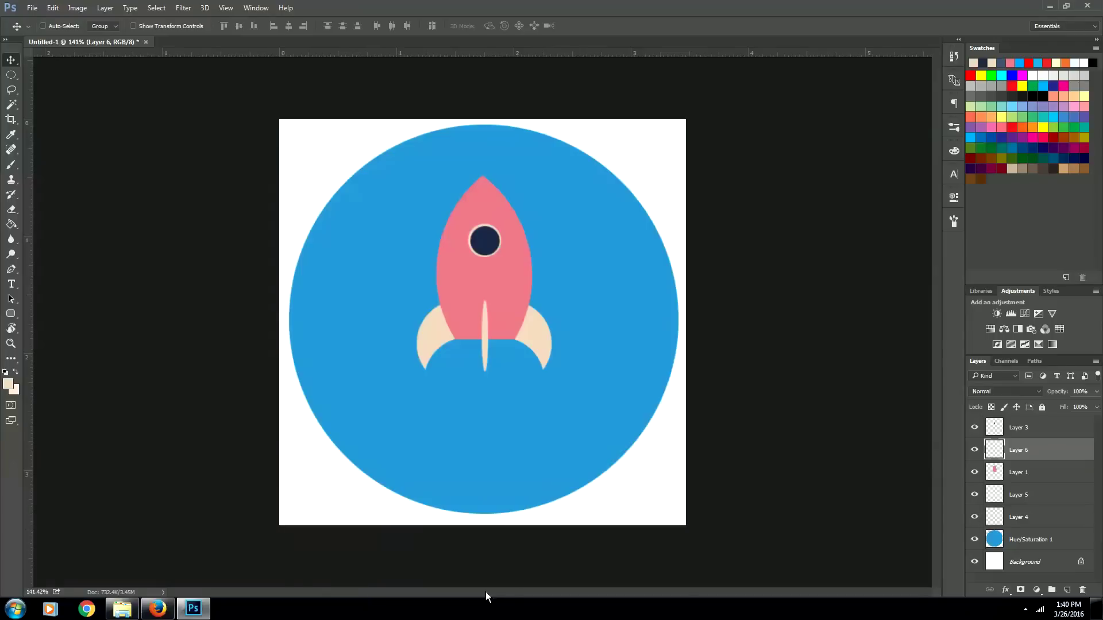
# Add a new layer above Hue/Saturation 1 and outline a tapering polygonal selection below the rocket
pyautogui.click(1030, 543)
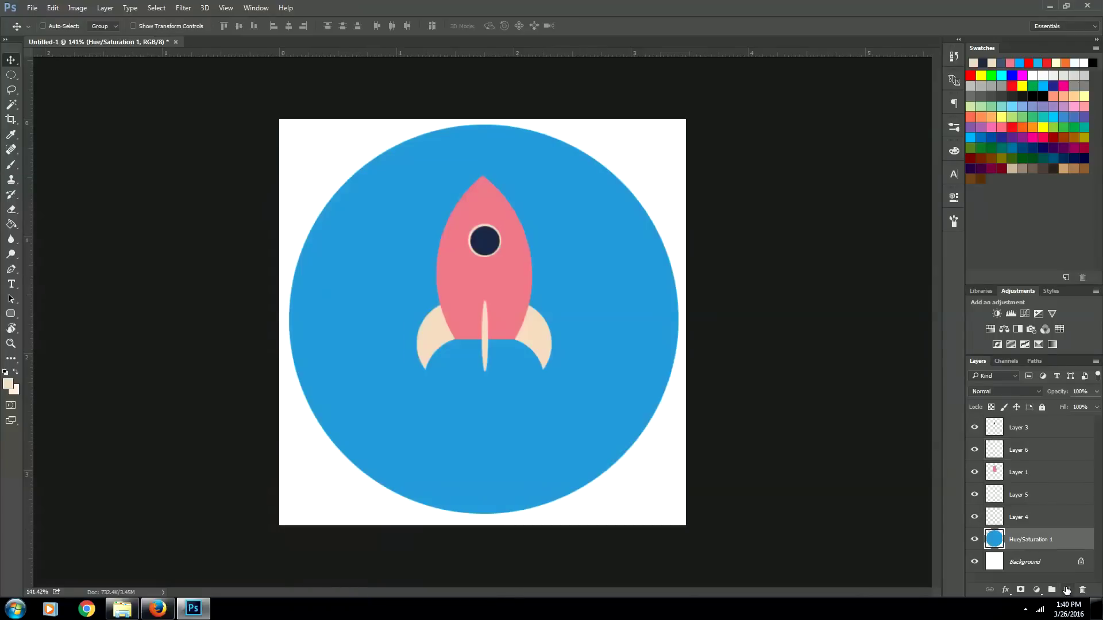
pyautogui.click(1066, 590)
pyautogui.press('l')
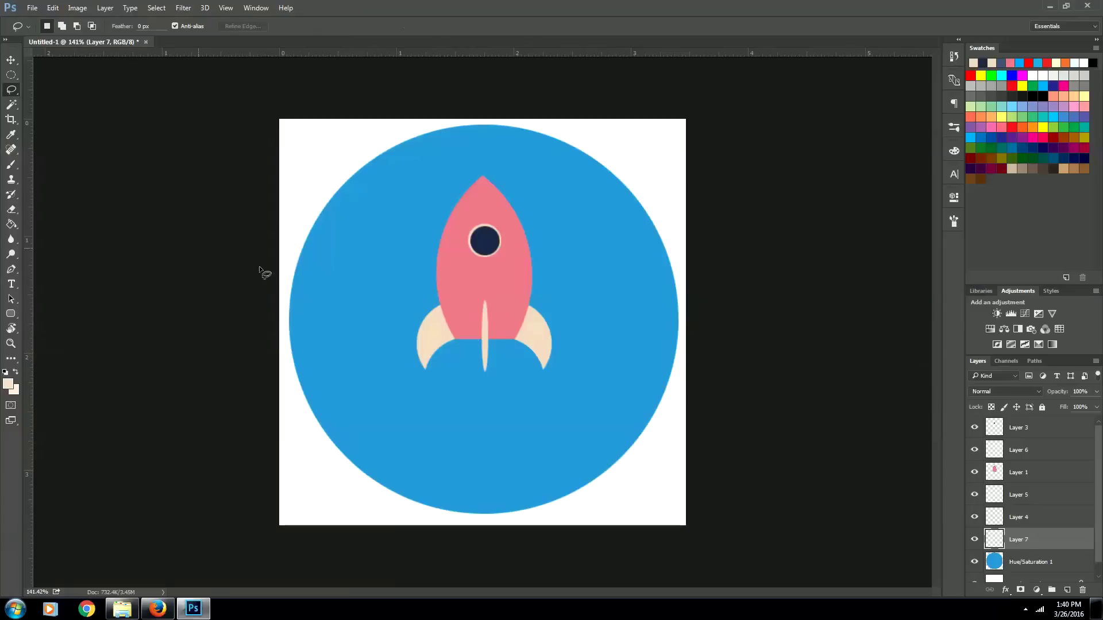
pyautogui.rightClick(11, 89)
pyautogui.click(58, 99)
pyautogui.click(466, 335)
pyautogui.click(434, 529)
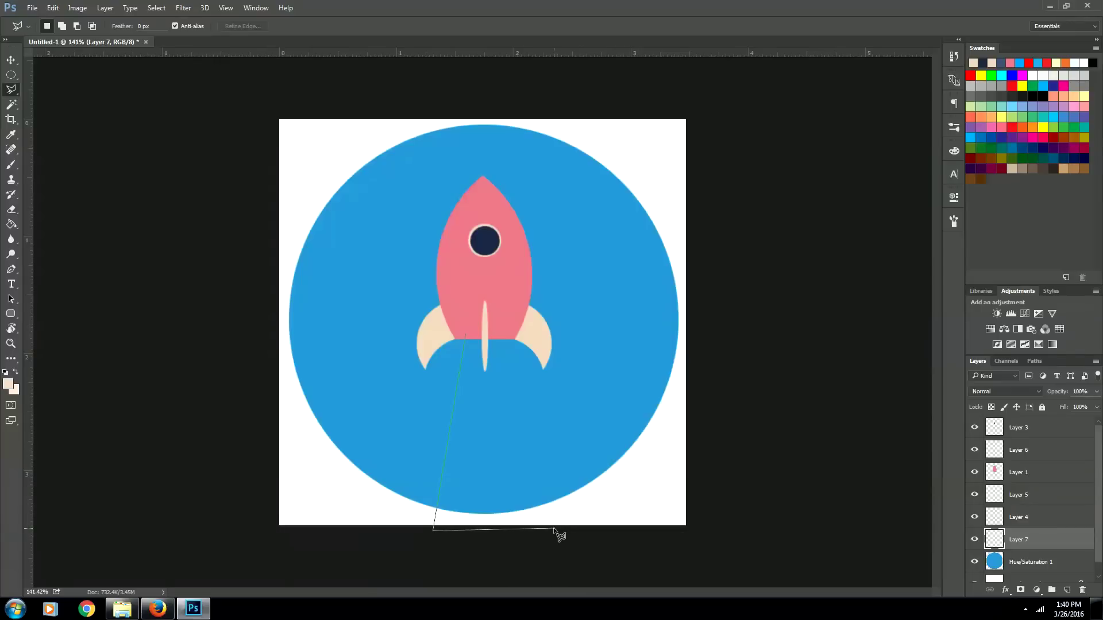
pyautogui.click(553, 526)
pyautogui.click(502, 330)
pyautogui.click(465, 331)
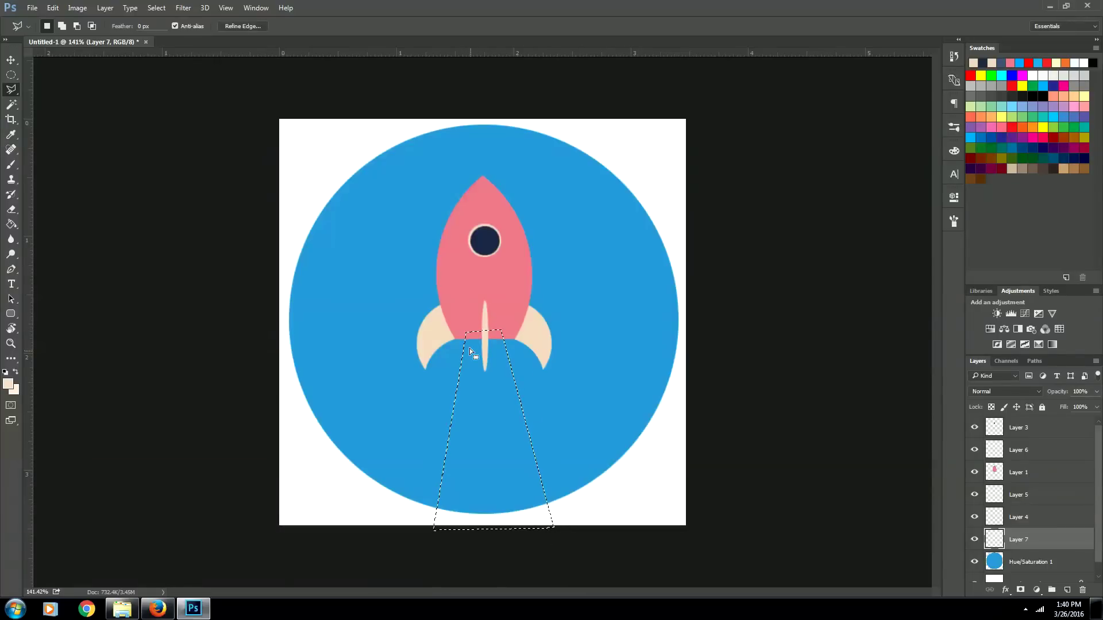
# Pick a light blue foreground colour and fill the exhaust selection with it using the Paint Bucket
pyautogui.click(9, 384)
pyautogui.moveTo(626, 281); pyautogui.dragTo(626, 246)
pyautogui.click(704, 263)
pyautogui.click(613, 245)
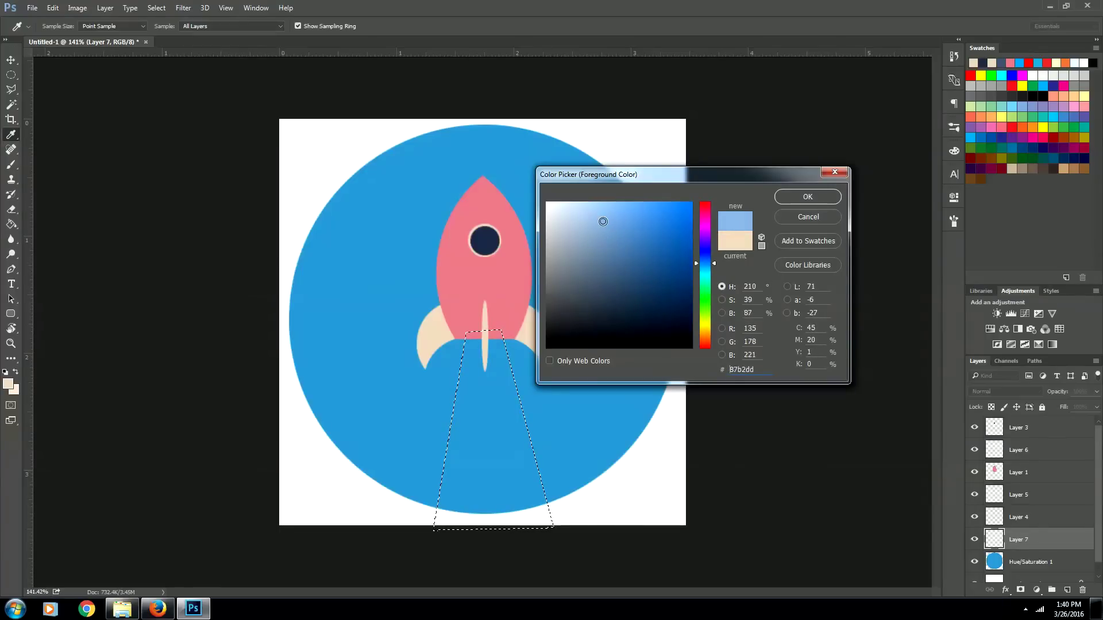
pyautogui.click(807, 196)
pyautogui.press('g')
pyautogui.click(459, 467)
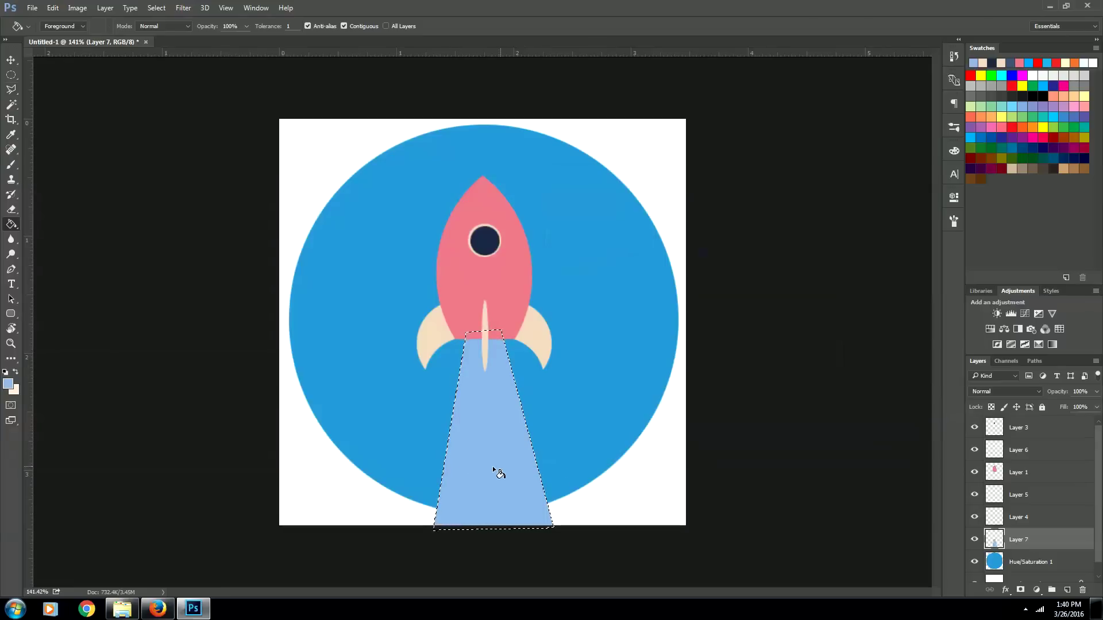
# Set the foreground colour to a slightly blue-tinted near-white
pyautogui.press('m')
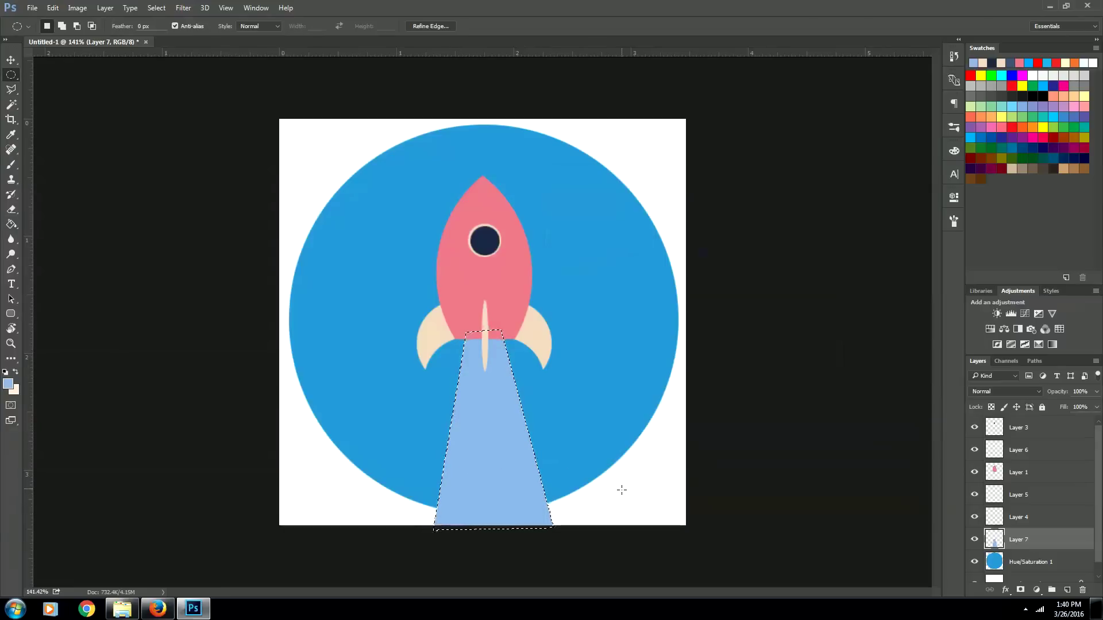
pyautogui.click(8, 383)
pyautogui.moveTo(586, 218); pyautogui.dragTo(552, 205)
pyautogui.moveTo(697, 266); pyautogui.dragTo(705, 269)
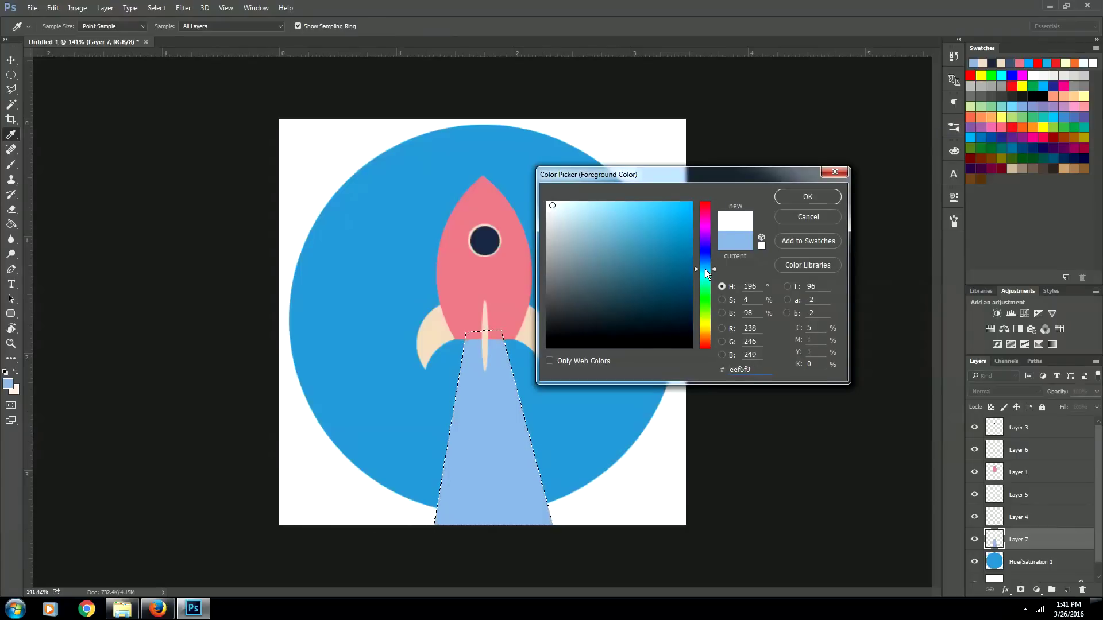
pyautogui.click(807, 198)
# With a 30 px hard round brush at 100% opacity, paint straight white streaks down the exhaust
pyautogui.press('b')
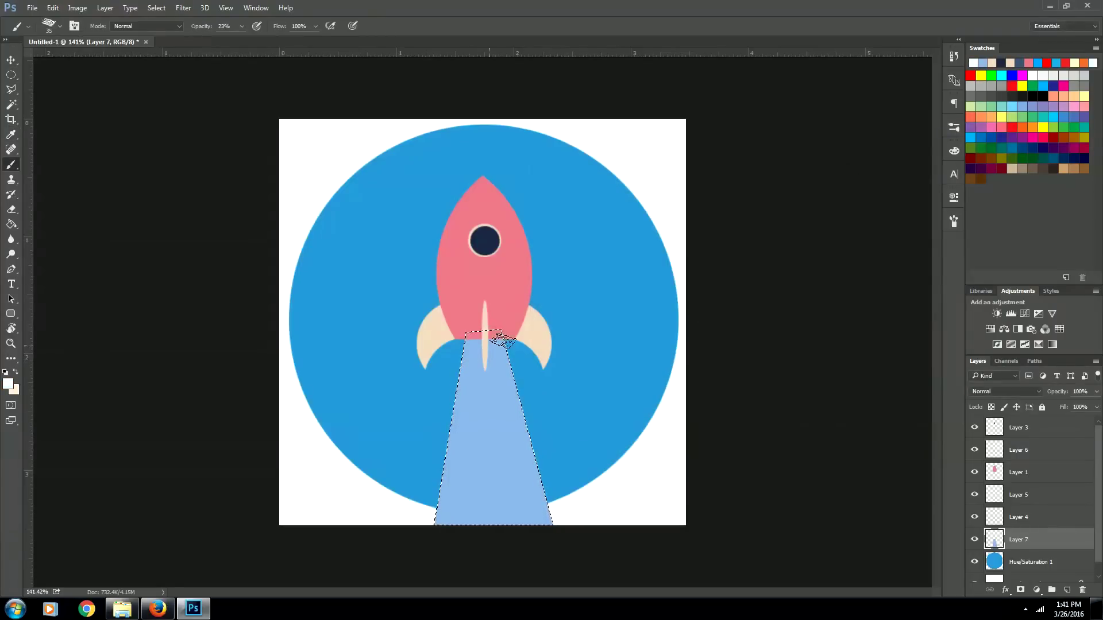
pyautogui.click(953, 220)
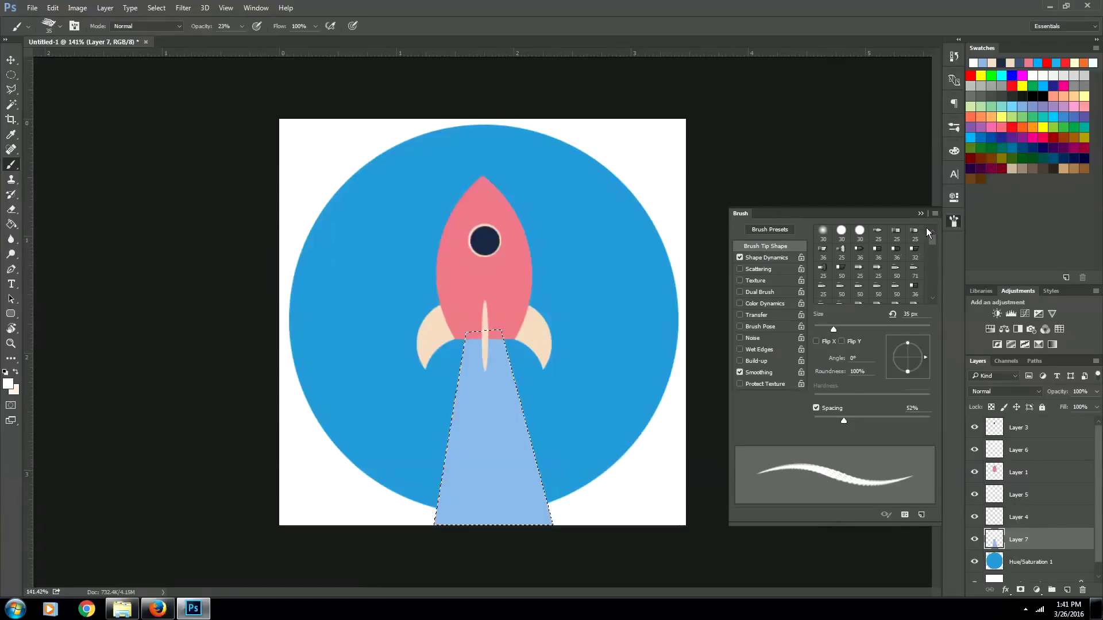
pyautogui.click(842, 230)
pyautogui.press('0')
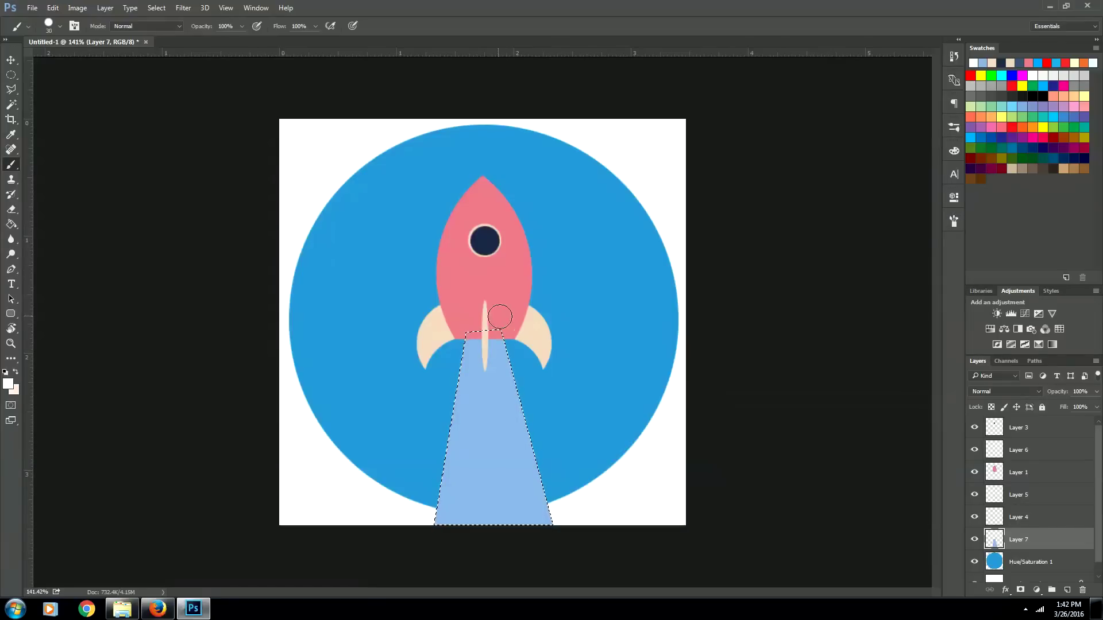
pyautogui.keyDown('shift'); pyautogui.click(548, 552); pyautogui.keyUp('shift')
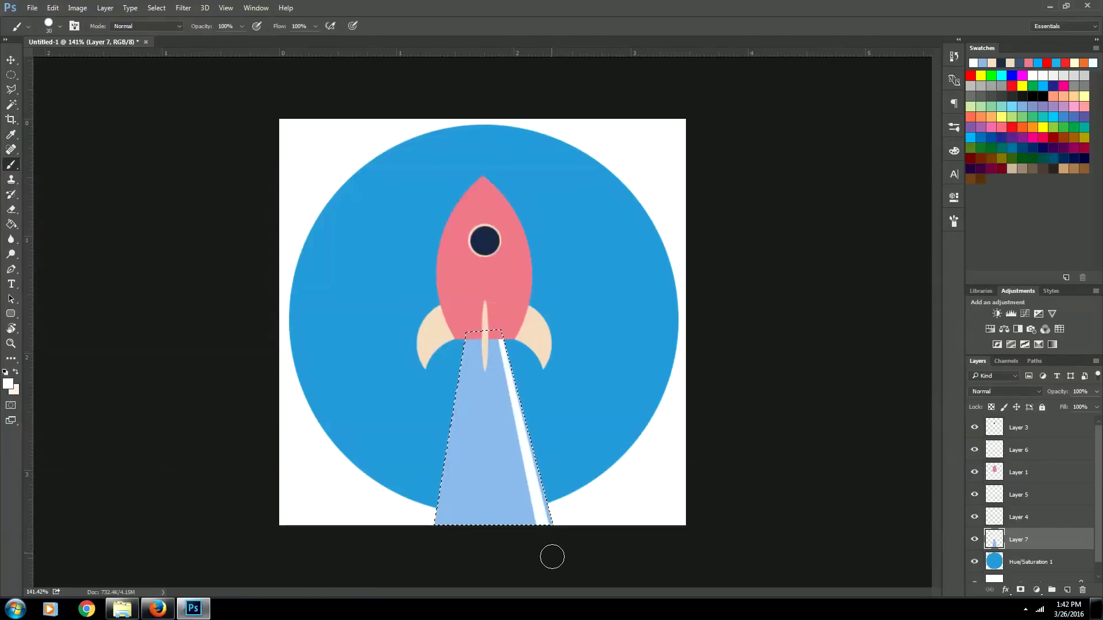
pyautogui.keyDown('shift'); pyautogui.click(509, 529); pyautogui.keyUp('shift')
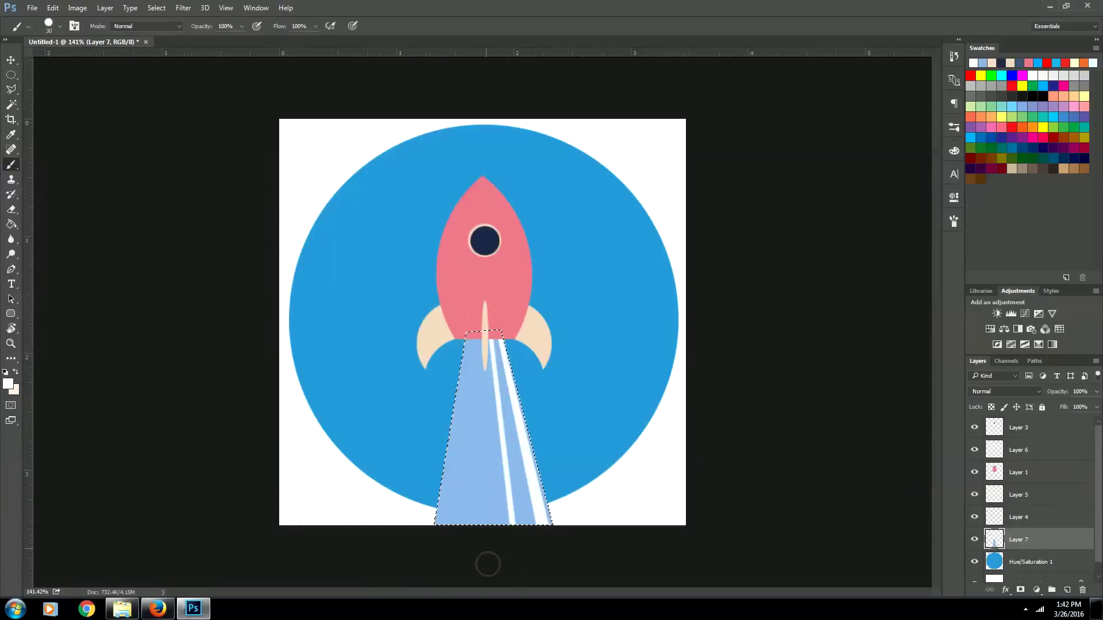
pyautogui.click(484, 336)
pyautogui.keyDown('shift'); pyautogui.click(488, 551); pyautogui.keyUp('shift')
pyautogui.click(474, 319)
pyautogui.keyDown('shift'); pyautogui.click(447, 562); pyautogui.keyUp('shift')
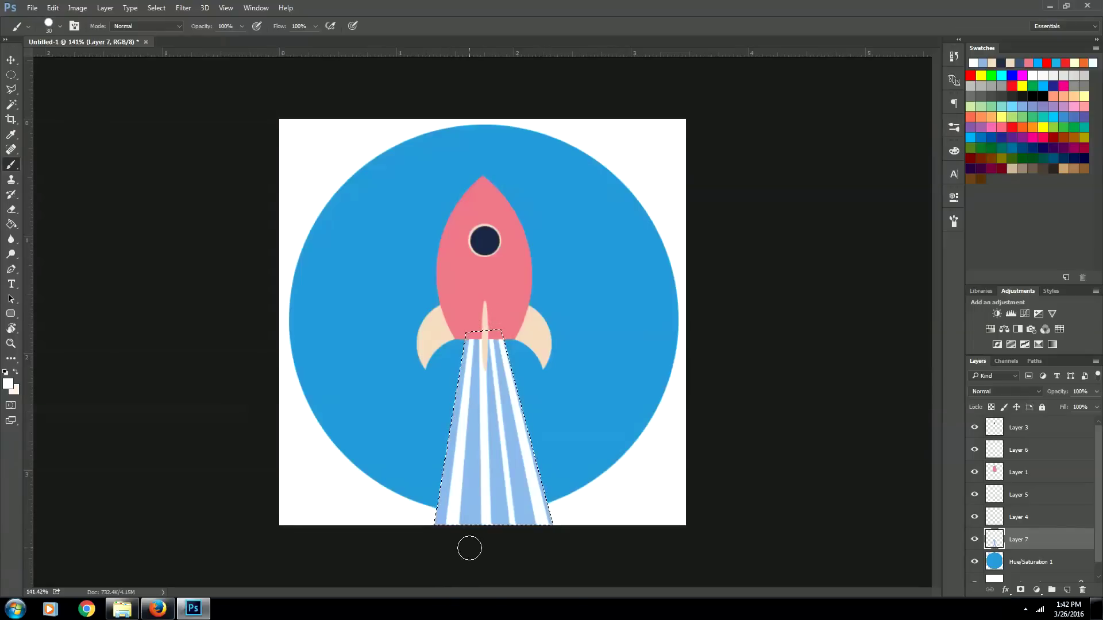
pyautogui.keyDown('shift'); pyautogui.click(470, 556); pyautogui.keyUp('shift')
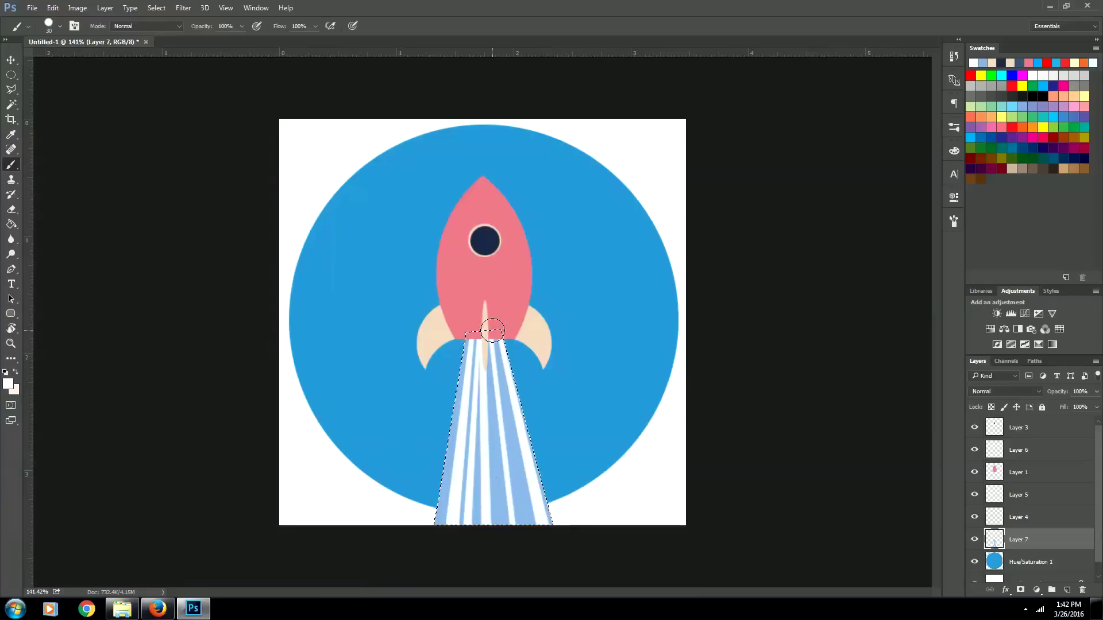
# Undo the last white streak and deselect the exhaust
pyautogui.hotkey('ctrl', 'z')
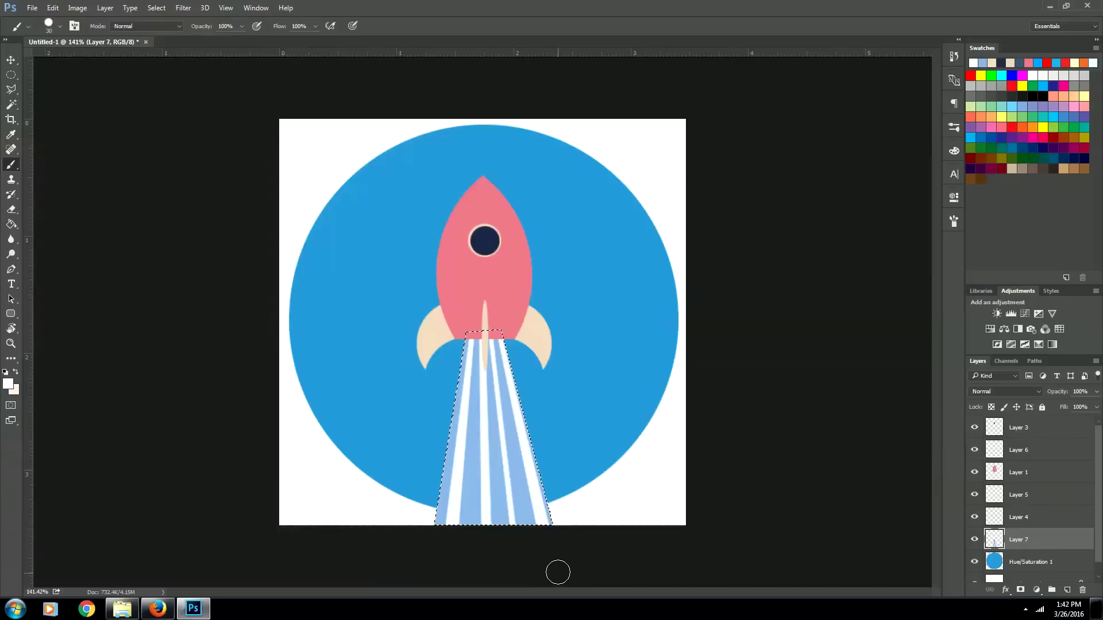
pyautogui.press('m')
pyautogui.hotkey('ctrl', 'd')
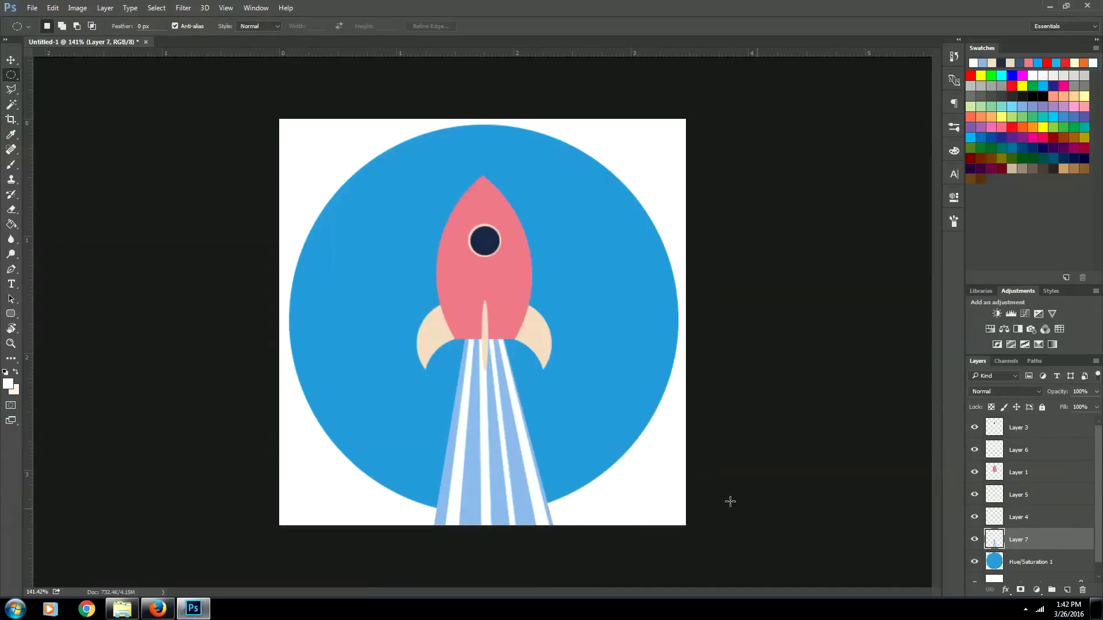
# On a new layer, paint white cloud puffs with a 100 px brush along the circle's bottom around the exhaust
pyautogui.click(1067, 590)
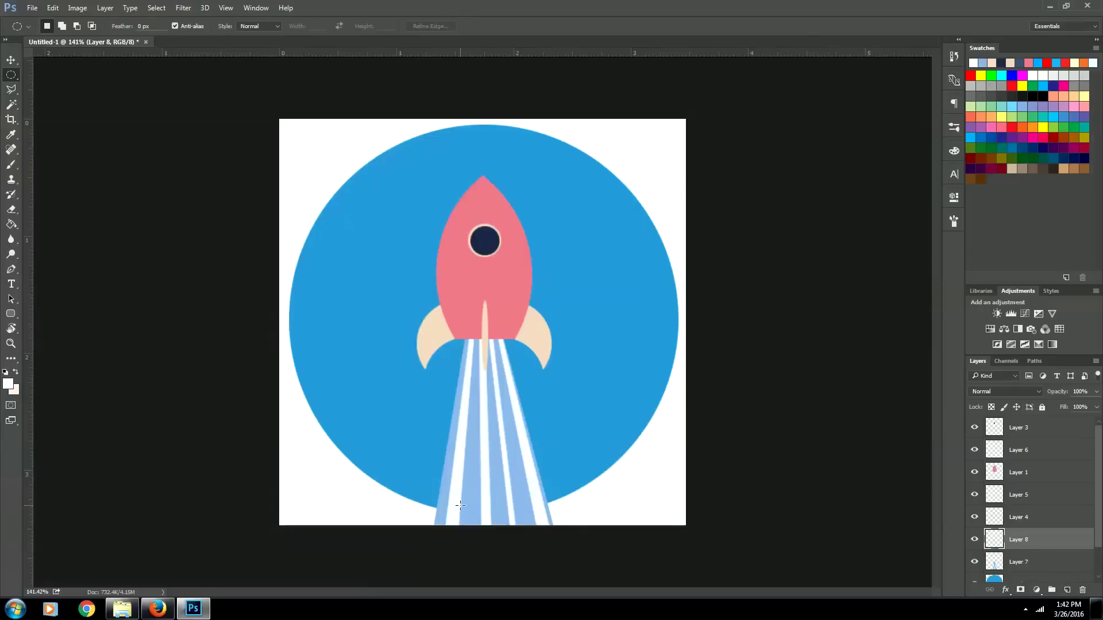
pyautogui.press('b')
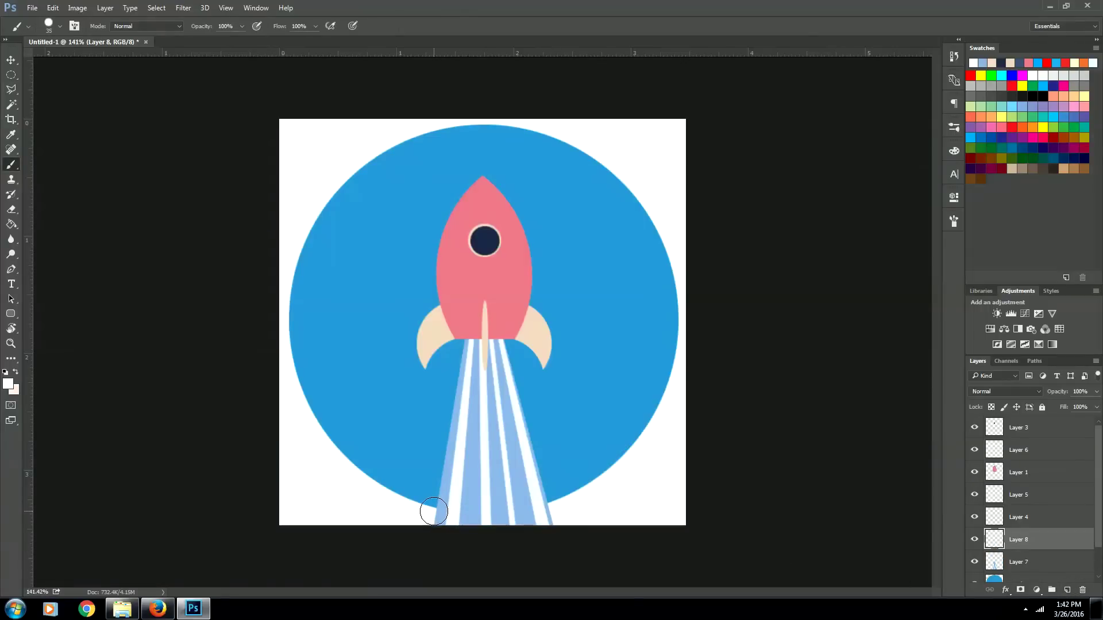
pyautogui.press(']')
pyautogui.press(']')
pyautogui.press(']')
pyautogui.press(']')
pyautogui.press(']')
pyautogui.press(']')
pyautogui.press(']')
pyautogui.moveTo(431, 505)
pyautogui.mouseDown()
pyautogui.moveTo(450, 492)
pyautogui.moveTo(488, 497)
pyautogui.mouseUp()
pyautogui.click(392, 479)
pyautogui.moveTo(393, 481)
pyautogui.mouseDown()
pyautogui.moveTo(434, 482)
pyautogui.moveTo(397, 488)
pyautogui.moveTo(385, 517)
pyautogui.moveTo(360, 485)
pyautogui.moveTo(484, 465)
pyautogui.moveTo(514, 475)
pyautogui.moveTo(531, 514)
pyautogui.moveTo(563, 510)
pyautogui.moveTo(584, 463)
pyautogui.moveTo(572, 452)
pyautogui.moveTo(555, 483)
pyautogui.moveTo(565, 493)
pyautogui.moveTo(602, 479)
pyautogui.moveTo(616, 501)
pyautogui.moveTo(492, 492)
pyautogui.mouseUp()
pyautogui.moveTo(503, 438)
pyautogui.mouseDown()
pyautogui.moveTo(424, 465)
pyautogui.moveTo(412, 452)
pyautogui.moveTo(451, 475)
pyautogui.moveTo(520, 448)
pyautogui.mouseUp()
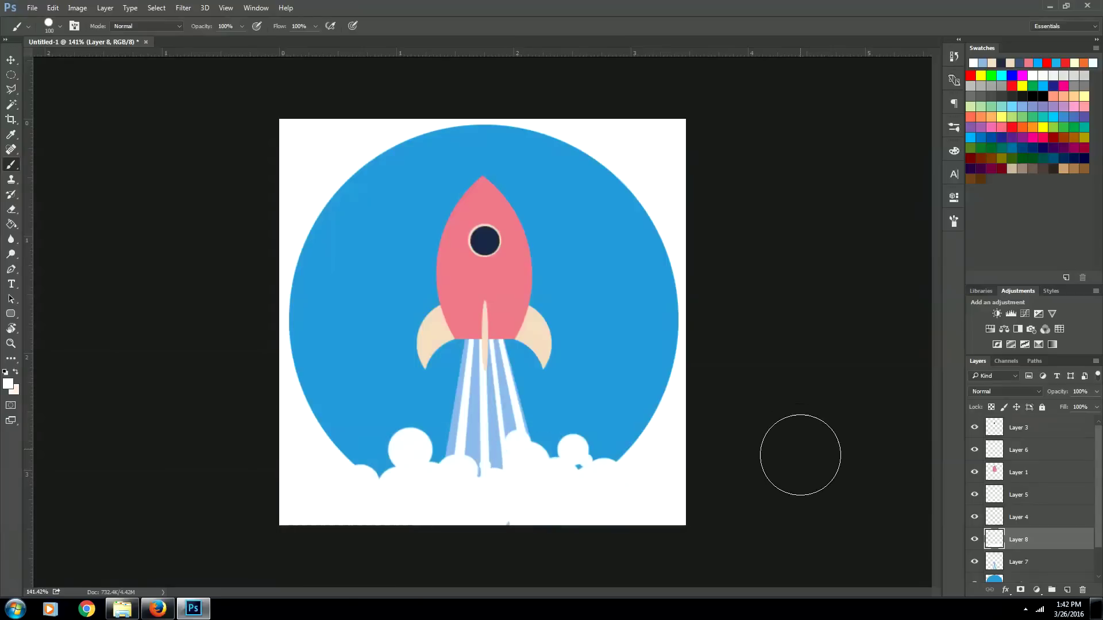
# Select Layer 3 through Layer 7 and merge them into one layer
pyautogui.click(1014, 563)
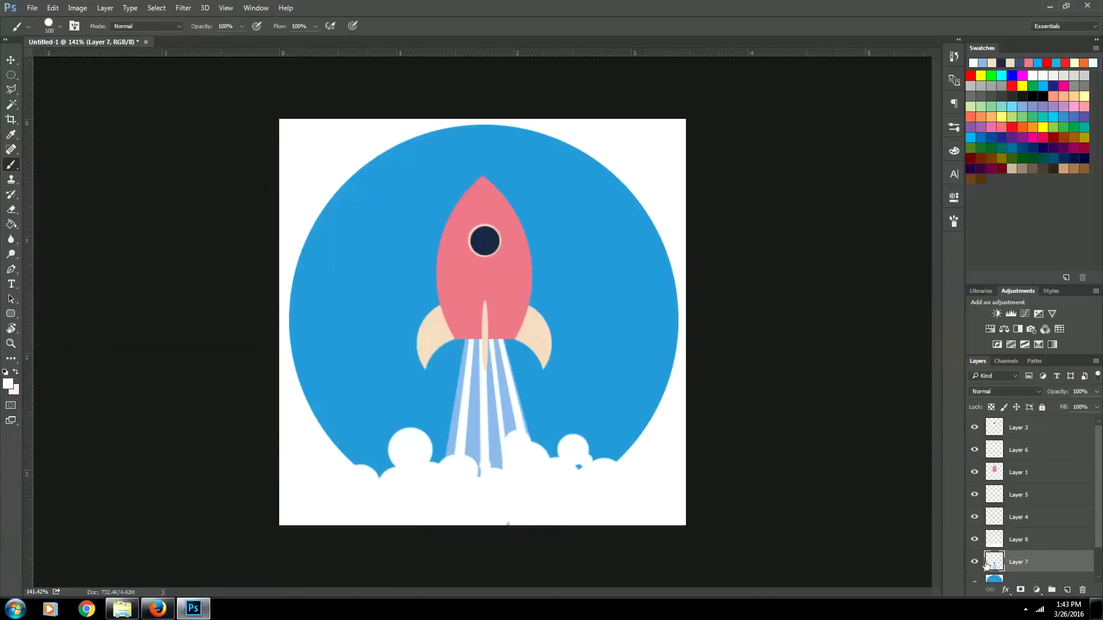
pyautogui.click(974, 562)
pyautogui.click(975, 562)
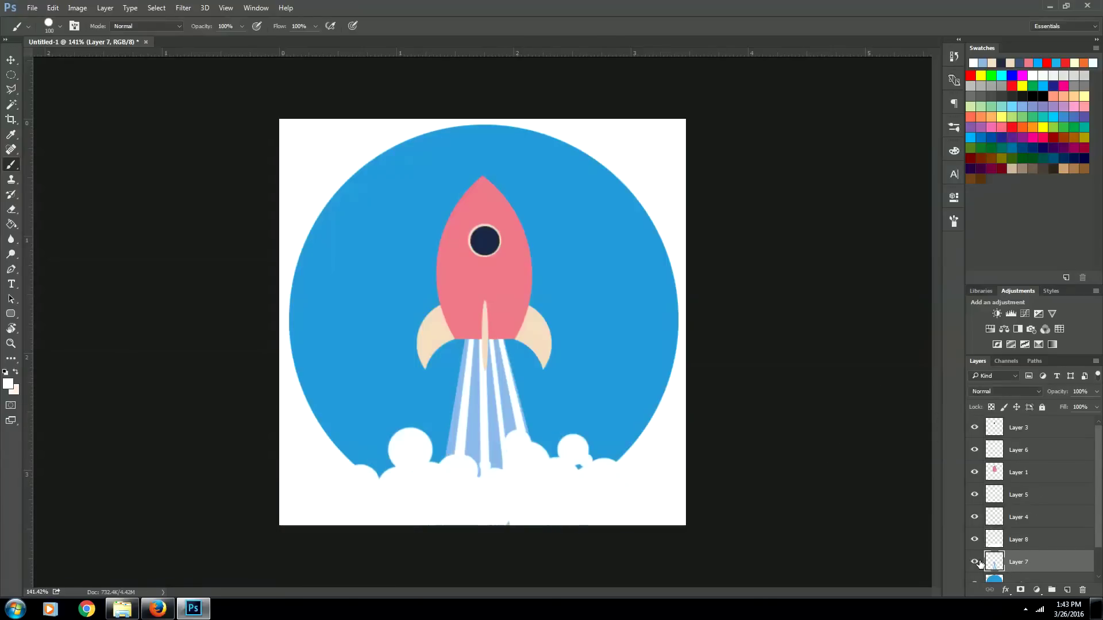
pyautogui.keyDown('shift'); pyautogui.click(1024, 430); pyautogui.keyUp('shift')
pyautogui.rightClick(1024, 491)
pyautogui.click(904, 415)
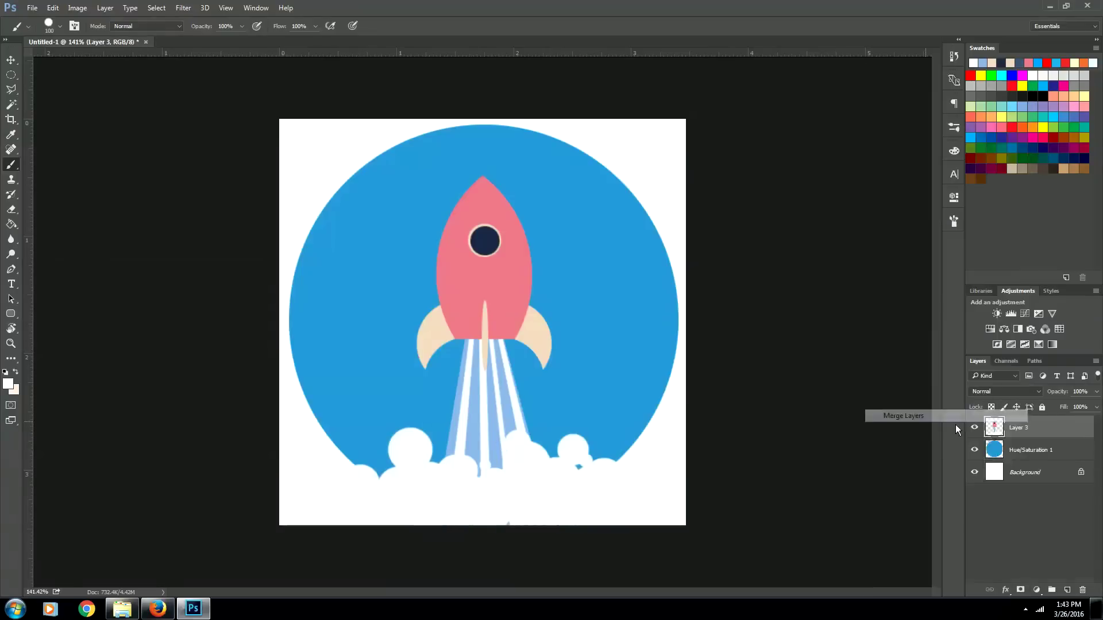
pyautogui.click(975, 427)
pyautogui.click(974, 427)
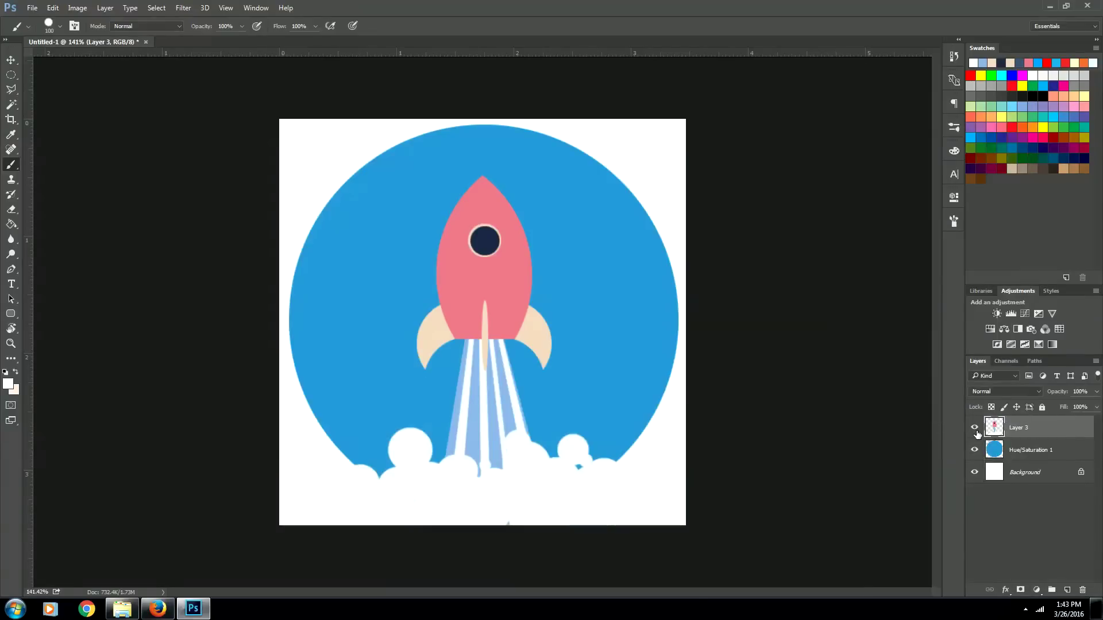
# Load the blue circle's selection, invert it to the outside, then deselect
pyautogui.keyDown('ctrl'); pyautogui.click(995, 453); pyautogui.keyUp('ctrl')
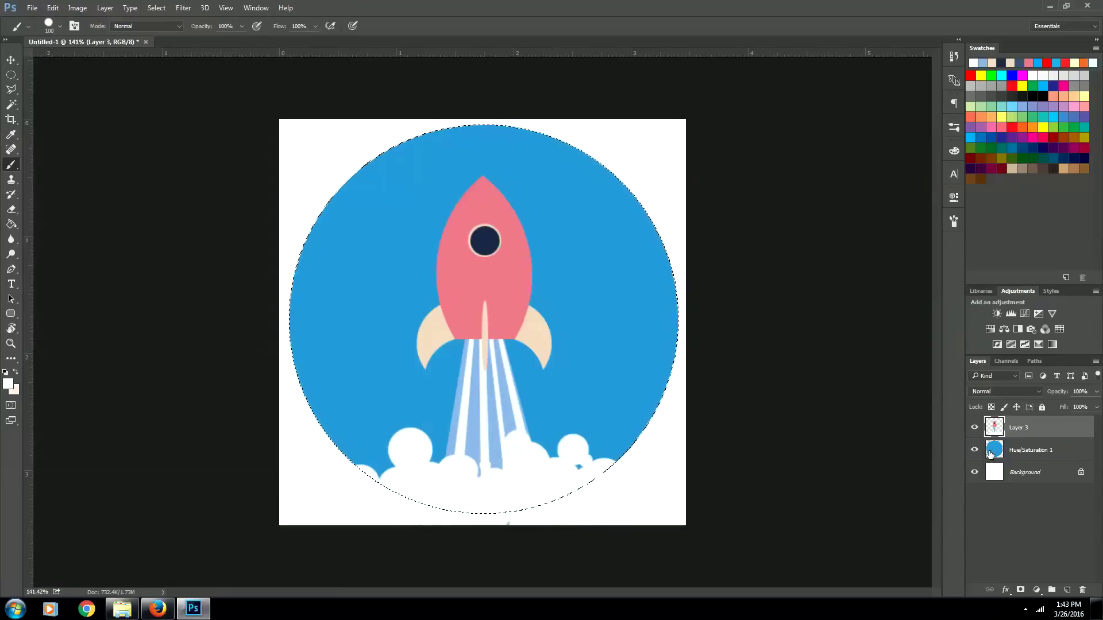
pyautogui.hotkey('ctrl', 'shift', 'i')
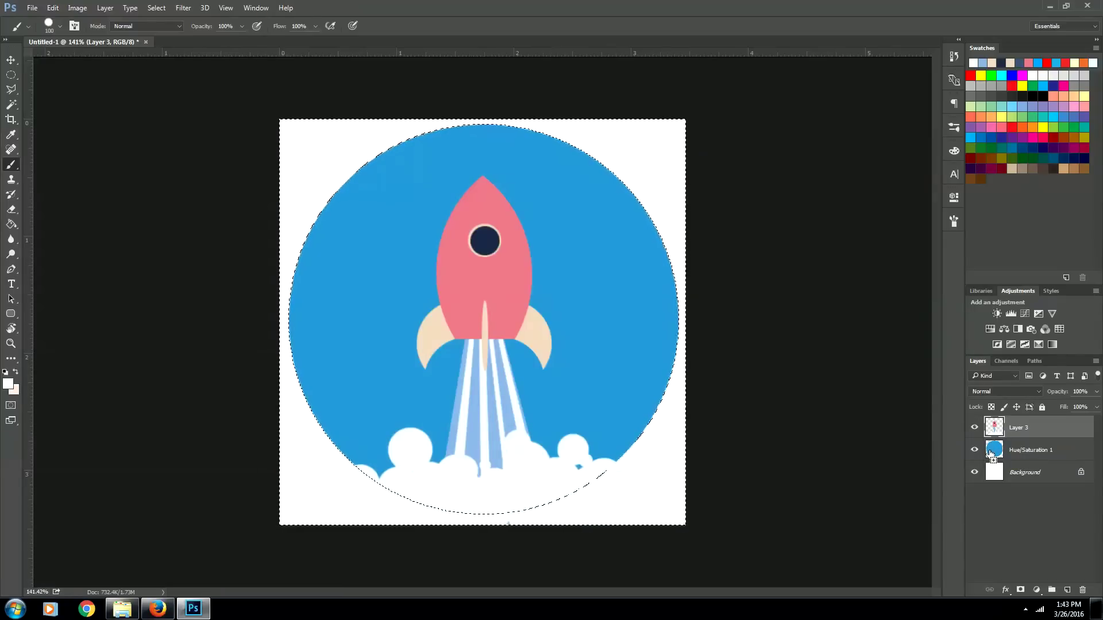
pyautogui.click(975, 427)
pyautogui.click(975, 429)
pyautogui.press('m')
pyautogui.hotkey('ctrl', 'd')
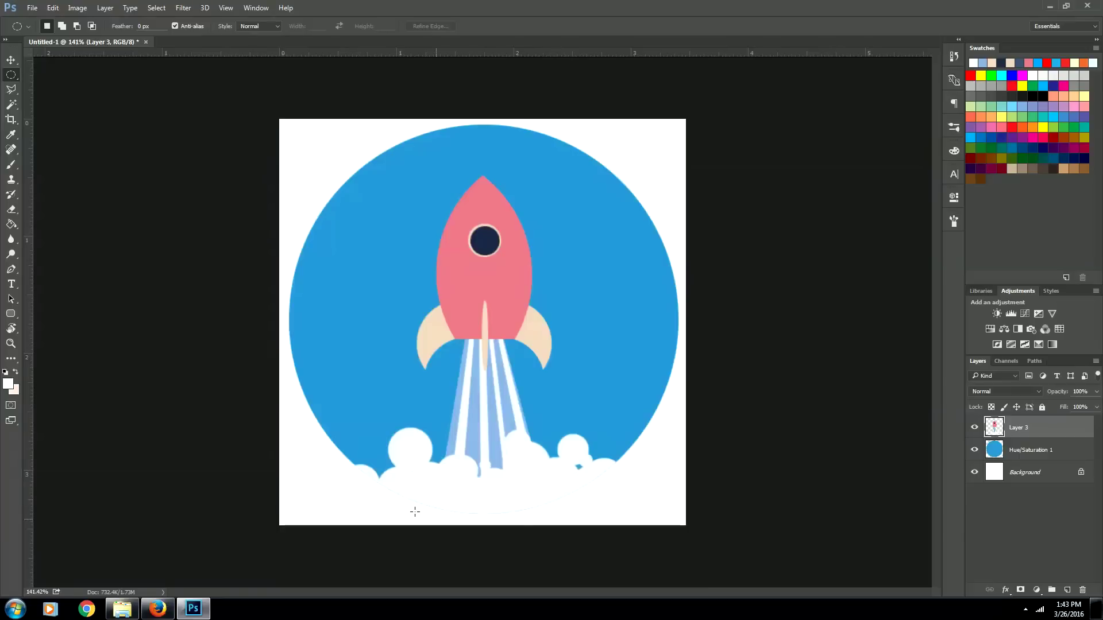
pyautogui.press('v')
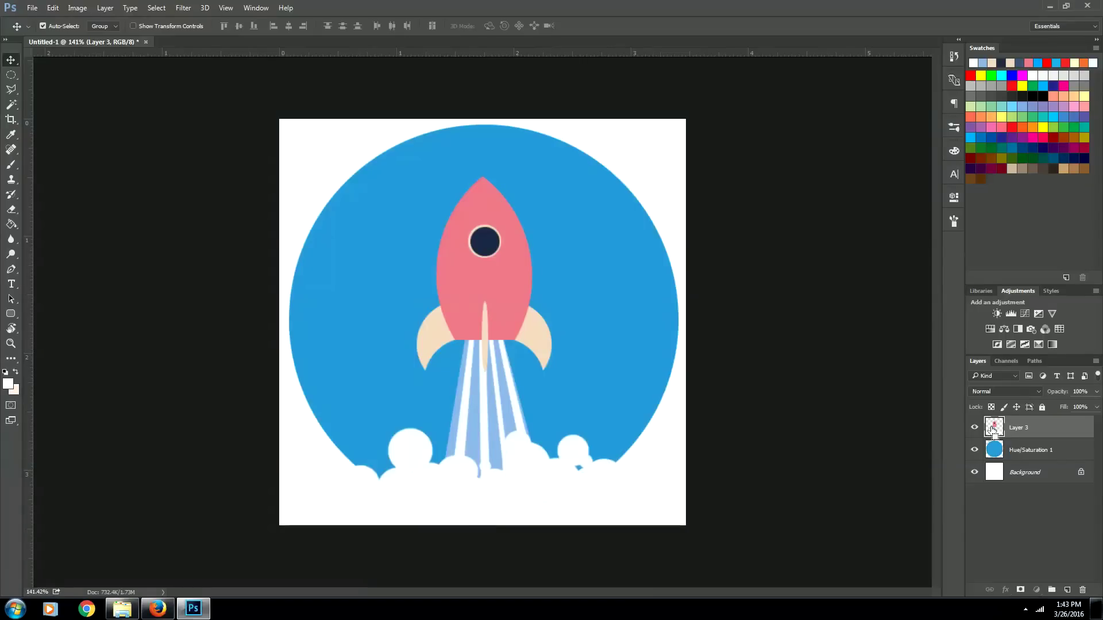
# Add a Hue/Saturation adjustment masked to Layer 3's rocket pixels and raise Saturation to +40
pyautogui.keyDown('ctrl'); pyautogui.click(992, 432); pyautogui.keyUp('ctrl')
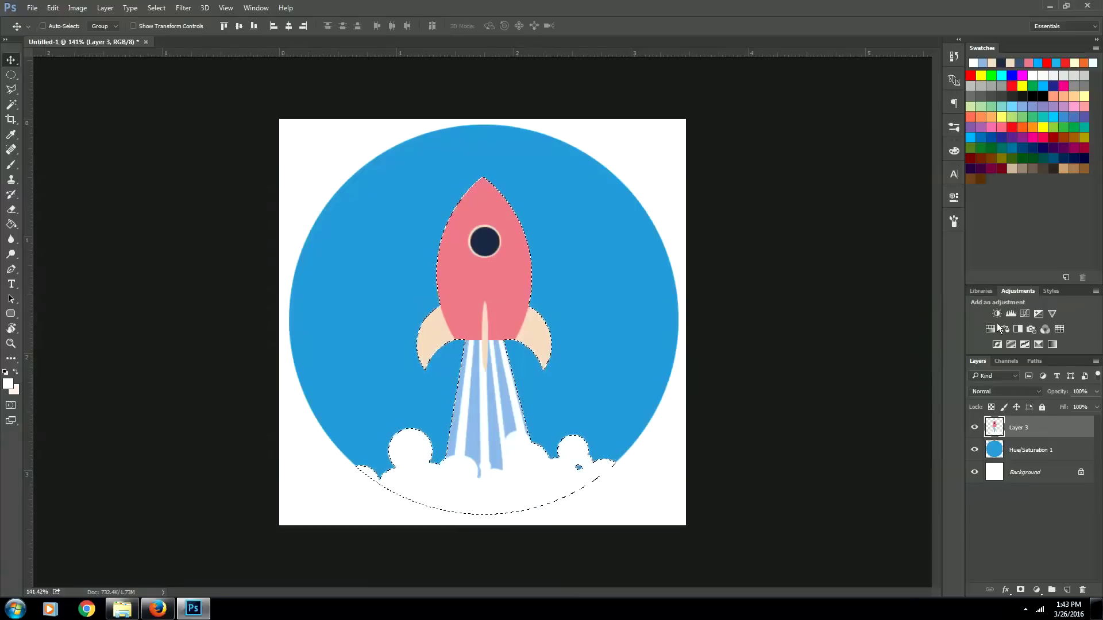
pyautogui.click(989, 328)
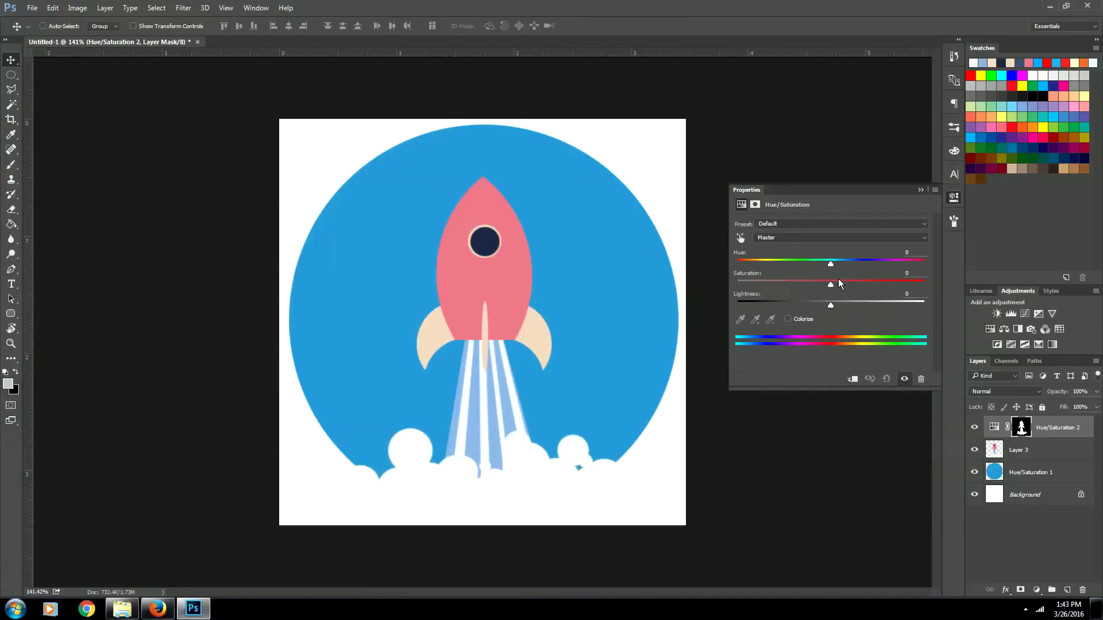
pyautogui.moveTo(865, 290); pyautogui.dragTo(839, 308)
pyautogui.click(954, 202)
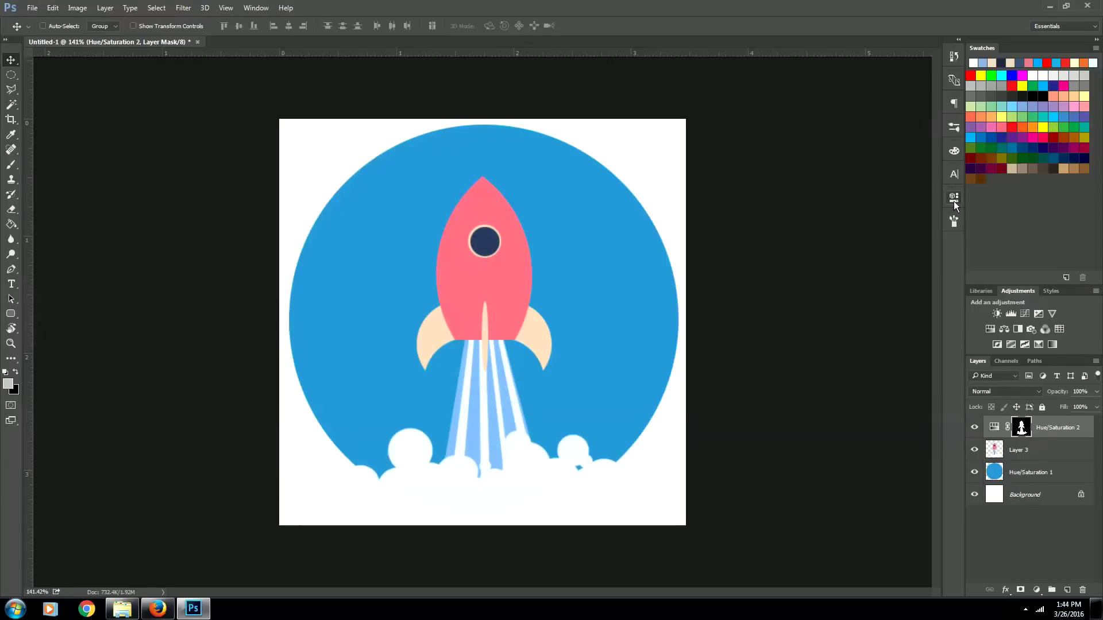